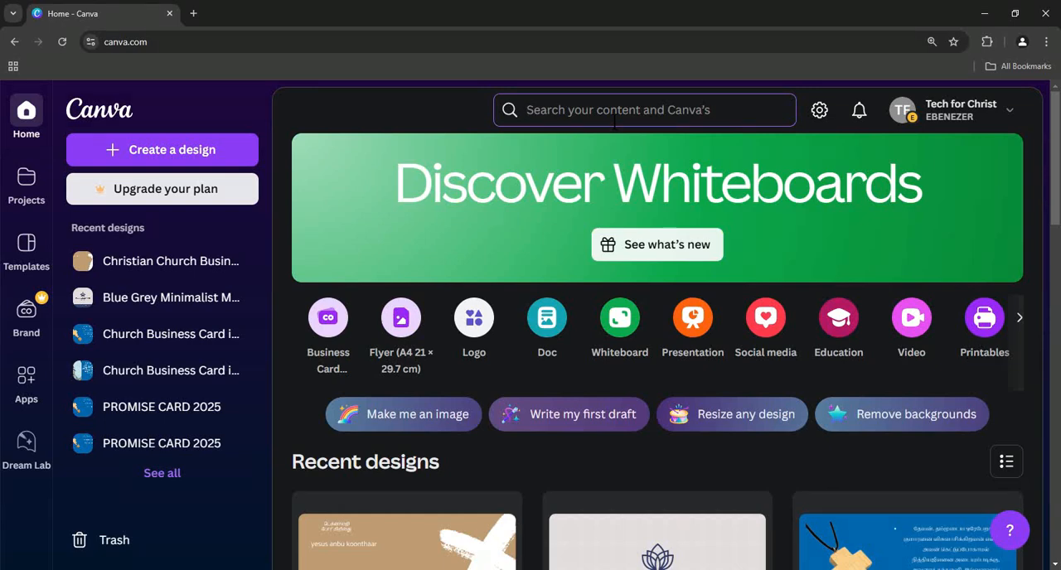
- Search for "business card for church" and open the brown Canva template titled "The Croix Circle" with the white brushed cross
left_click(614, 121)
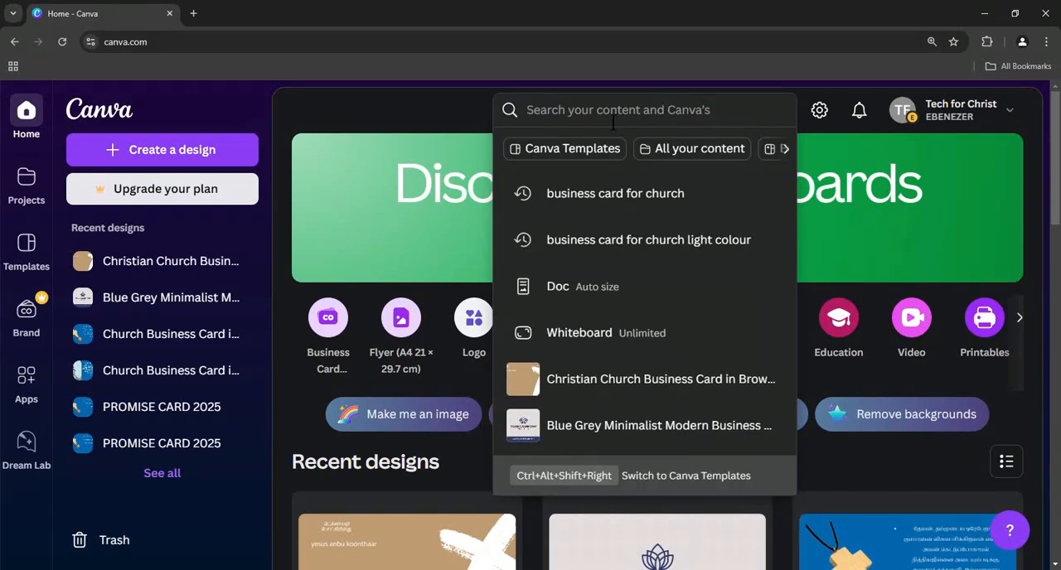
left_click(660, 198)
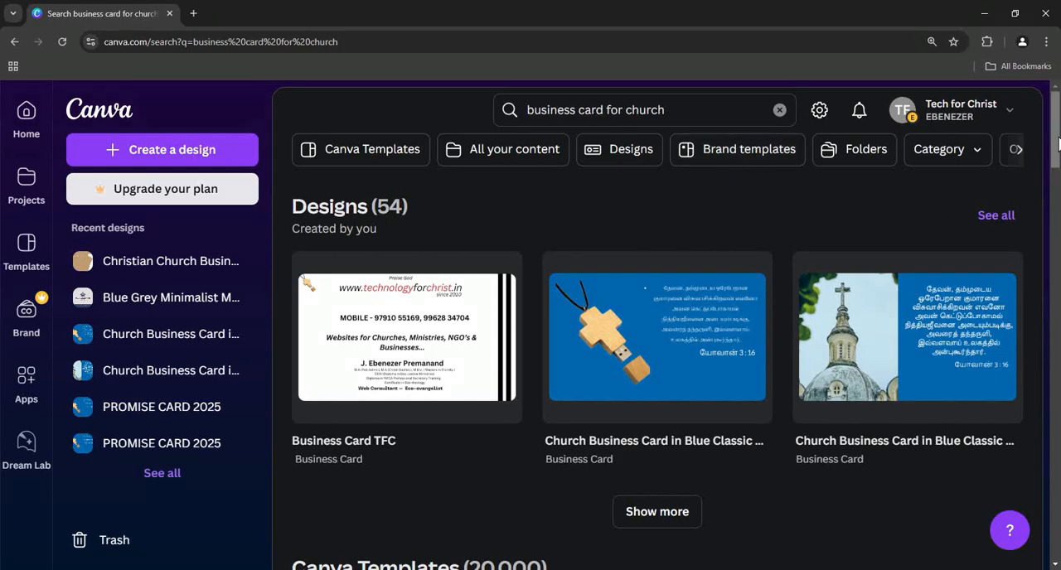
left_click_drag(1058, 143, 1053, 183)
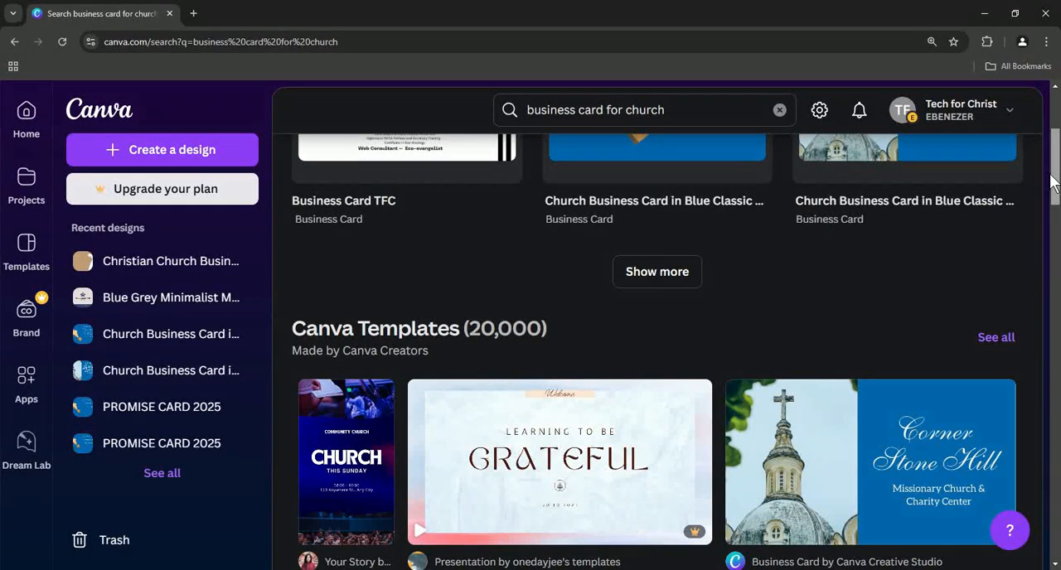
left_click_drag(1053, 184, 1060, 252)
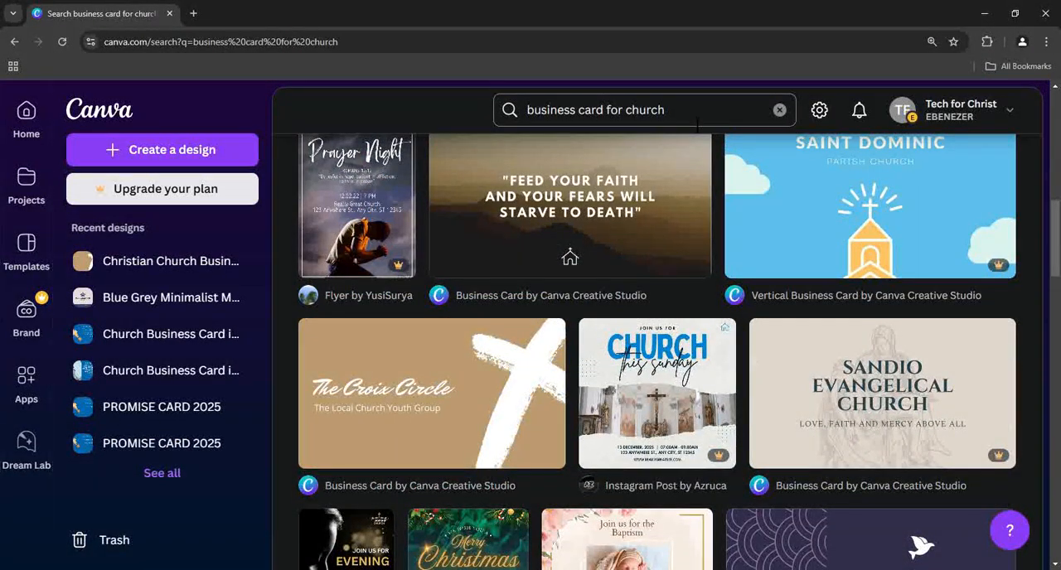
left_click_drag(1057, 217, 1058, 221)
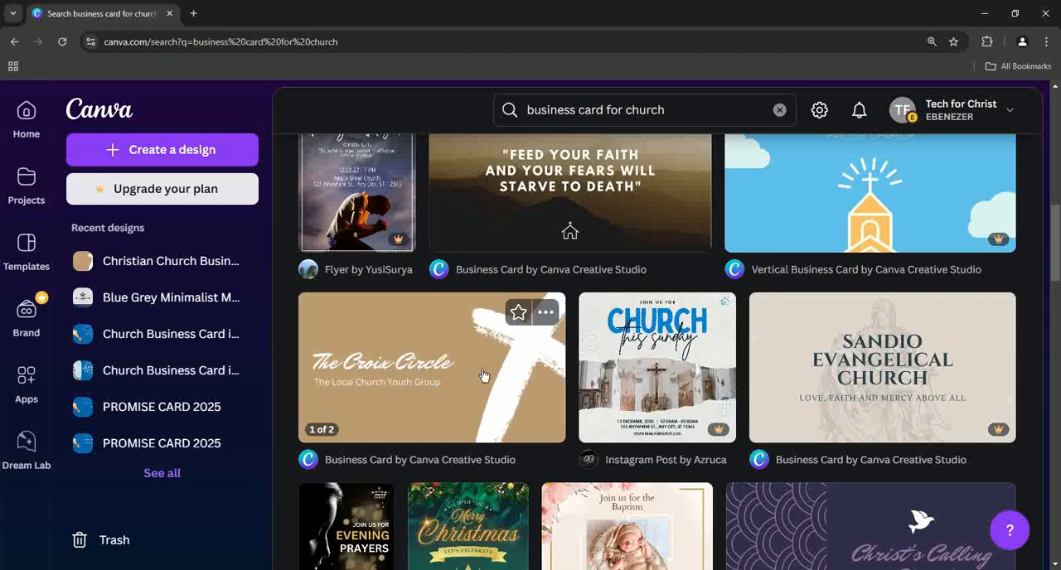
left_click(429, 367)
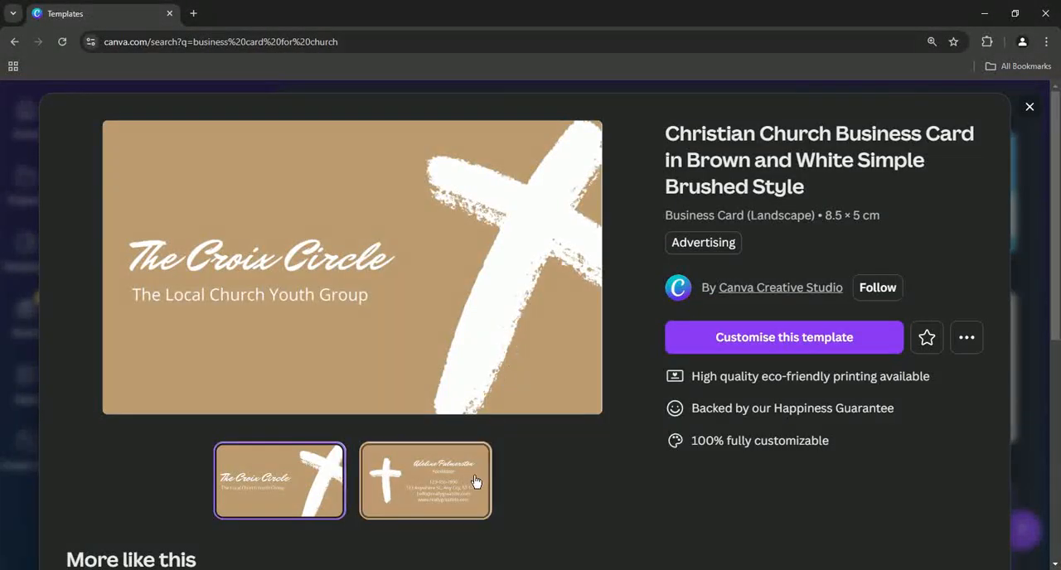
- Preview the template's back and front sides and open it for customising
left_click(429, 492)
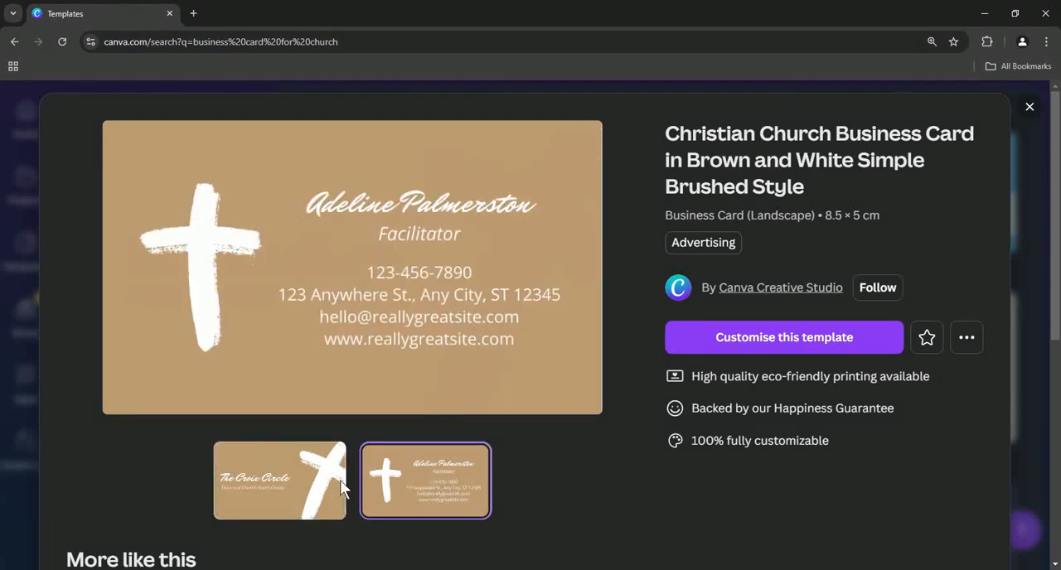
left_click(340, 480)
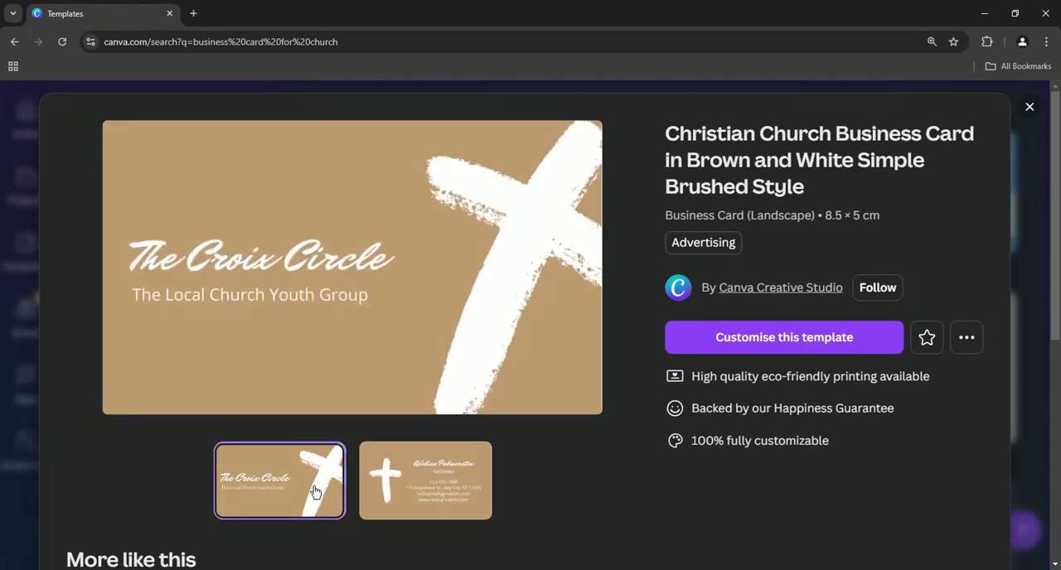
left_click(800, 350)
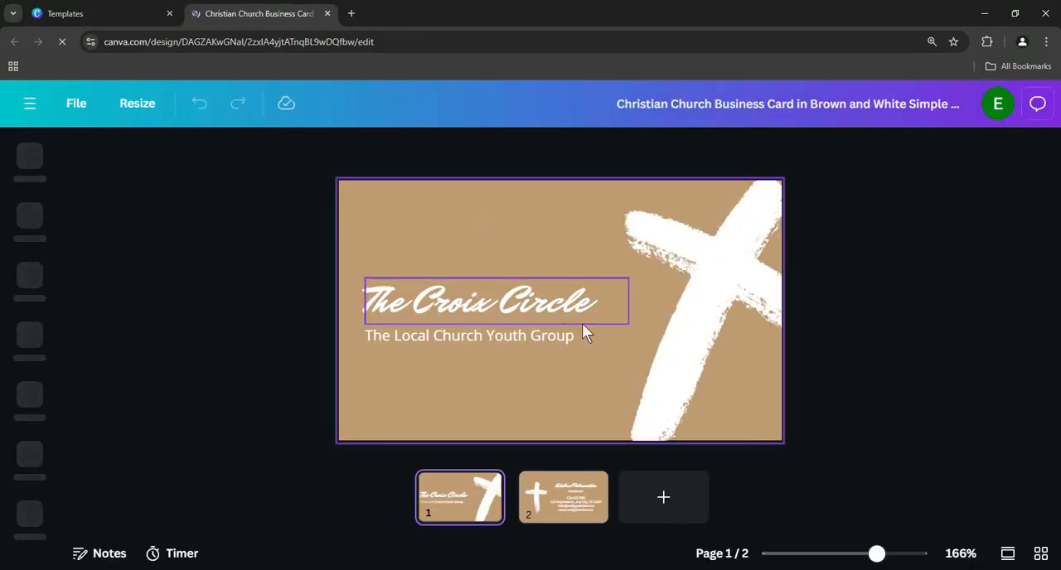
- Move the title "The Croix Circle" and the subtitle "The Local Church Youth Group" higher on the card's first page
left_click_drag(523, 309, 526, 277)
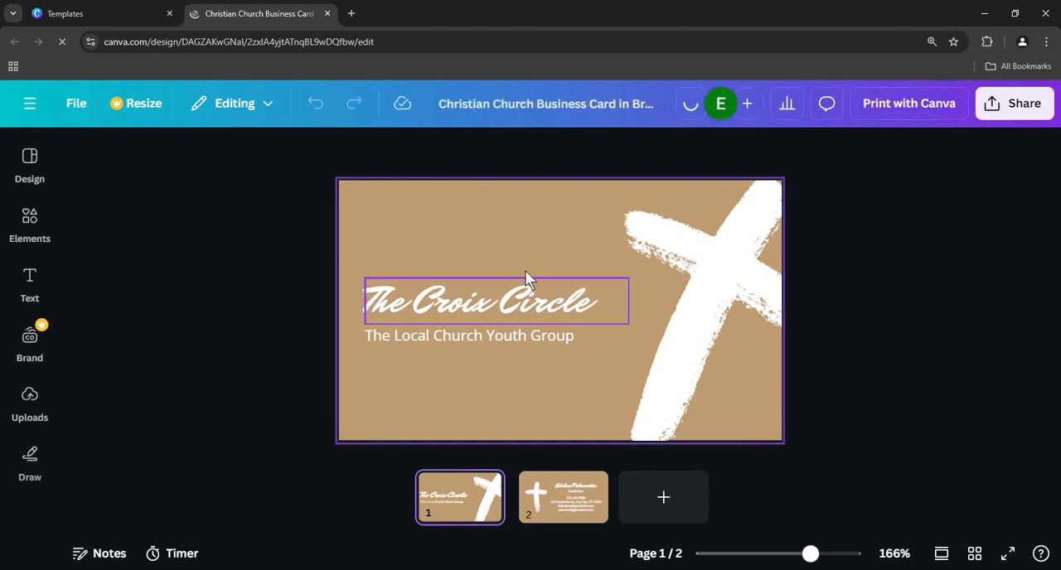
left_click(504, 334)
left_click_drag(504, 334, 514, 310)
left_click(416, 262)
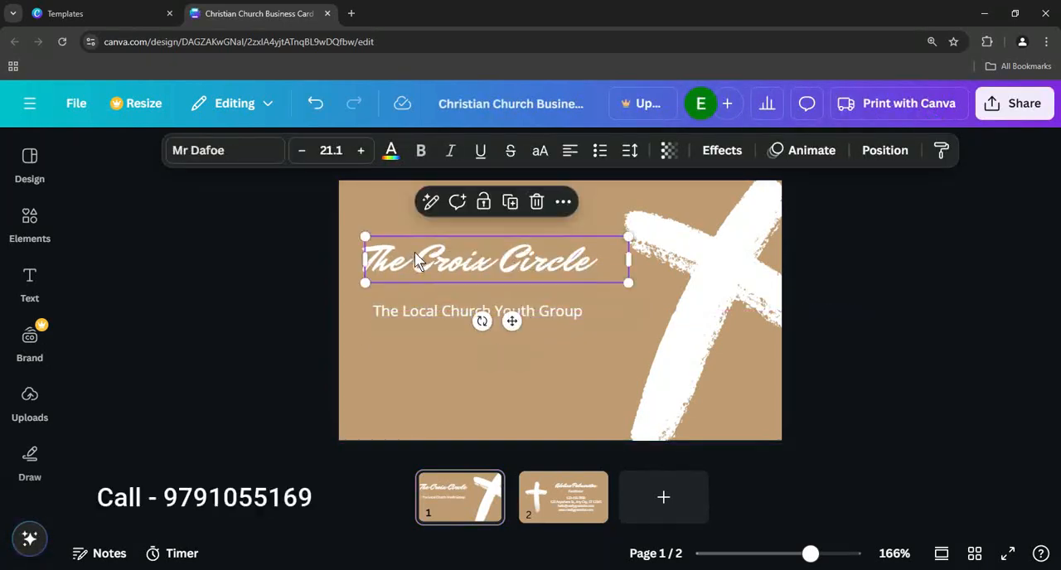
double_click(569, 273)
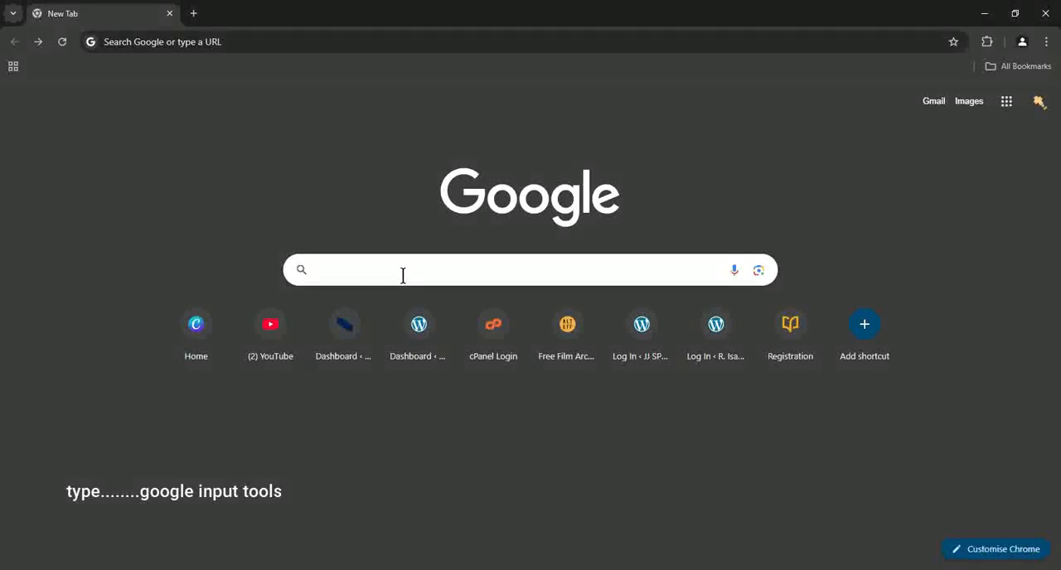
- Switch to Google, search for "google input tools" and open the Try Google Input Tools online page
left_click(409, 277)
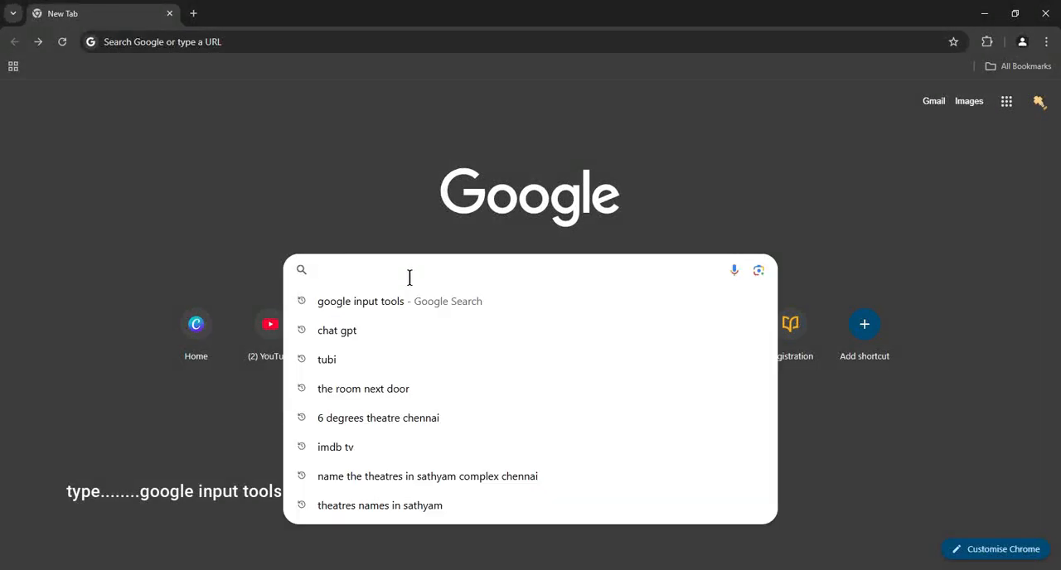
type("g")
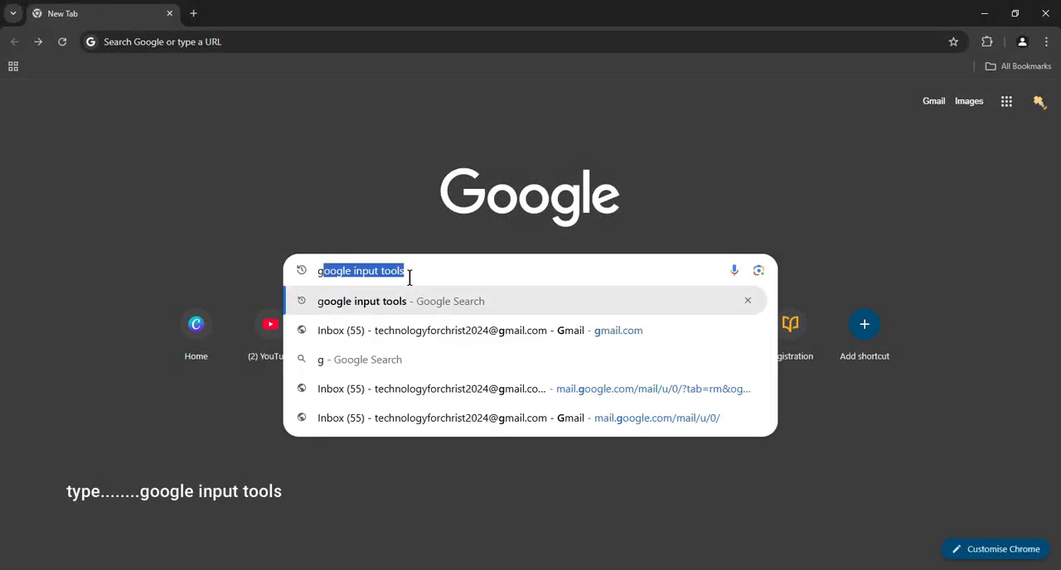
type("oogle input tools")
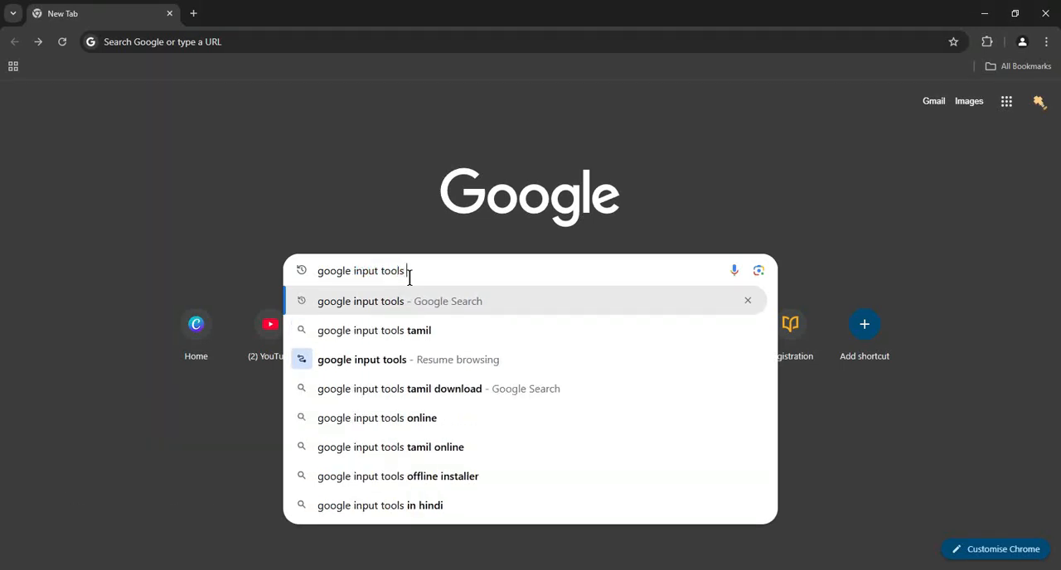
key("Return")
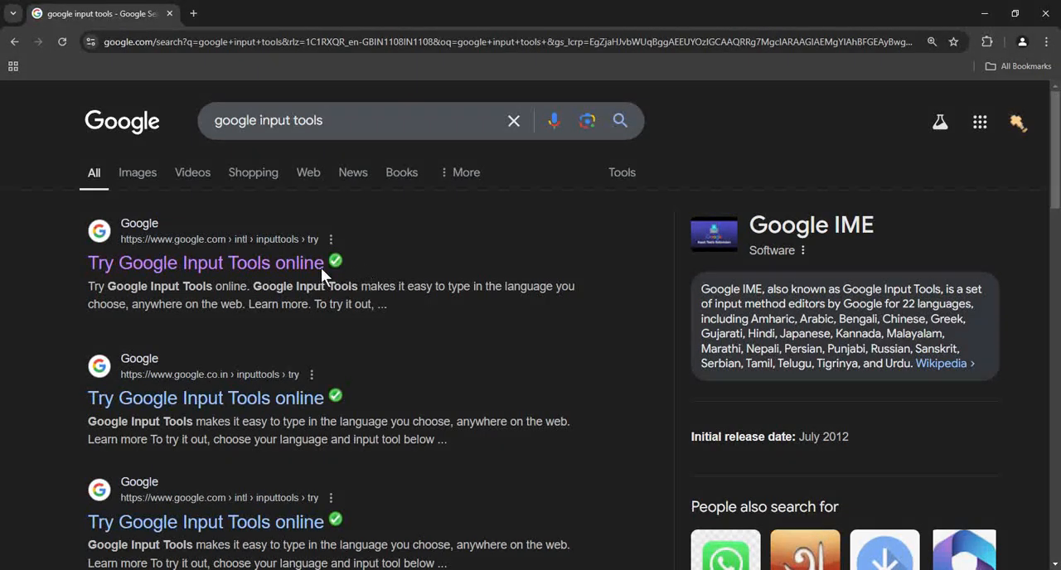
left_click(193, 265)
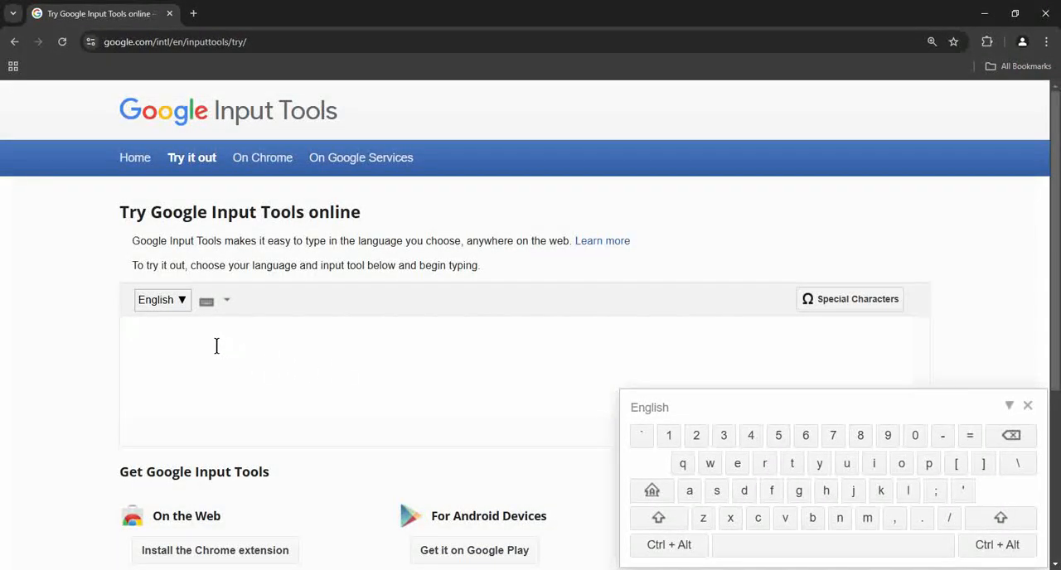
- Set the input language of the online text box to Tamil
left_click(214, 344)
left_click(185, 304)
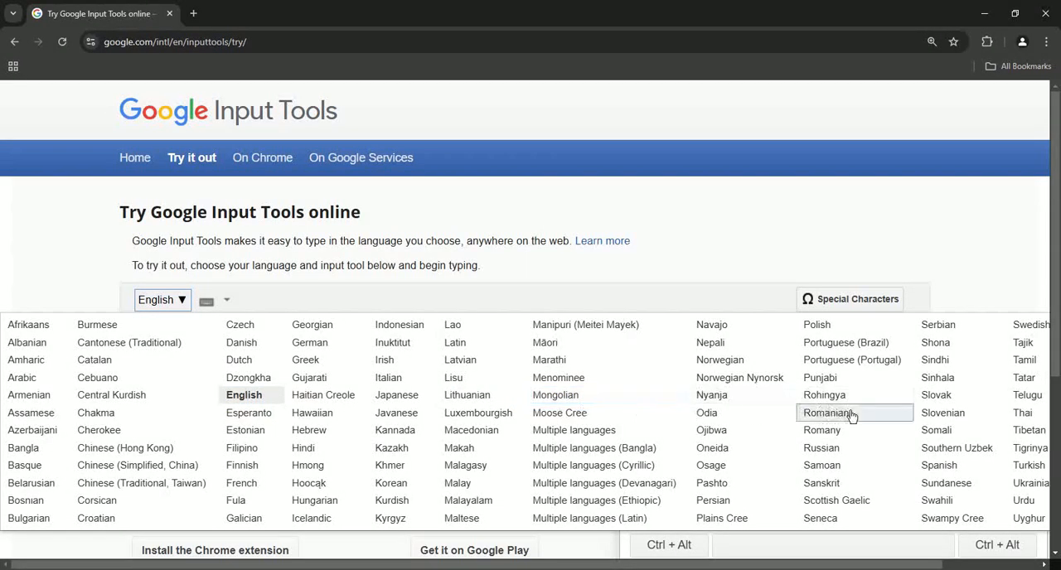
left_click(1028, 361)
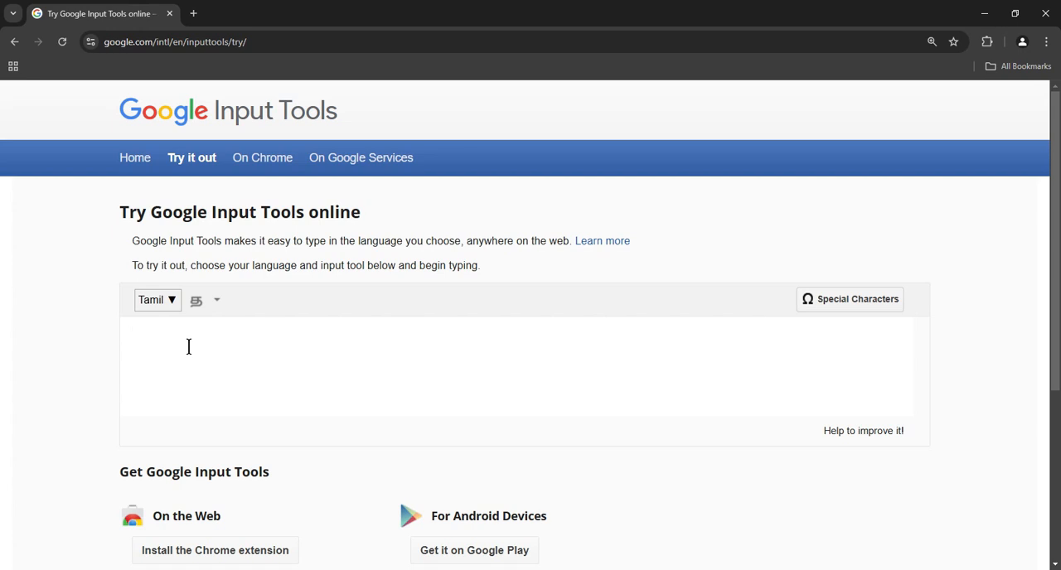
- Enter the trial phrase "yesu nallavar" as Tamil text இயேசு நல்லவர் and clear it from the text box
type("yesu")
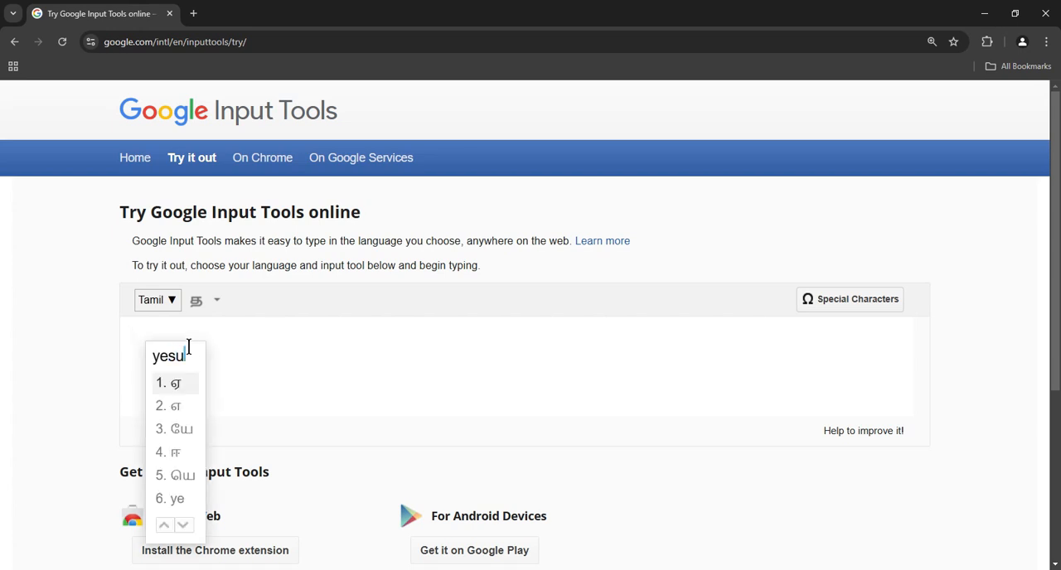
key("space")
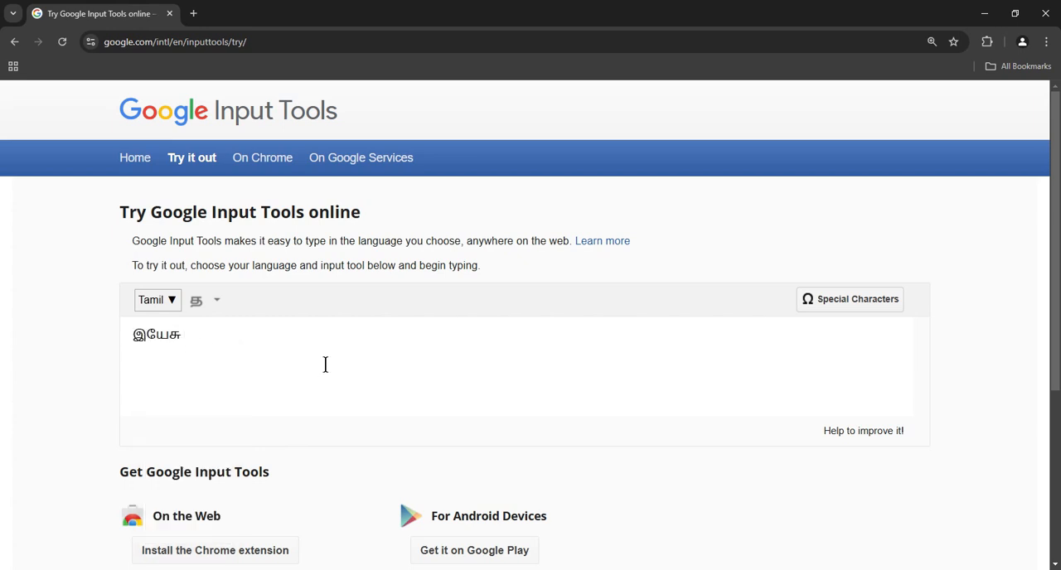
type("nallavar")
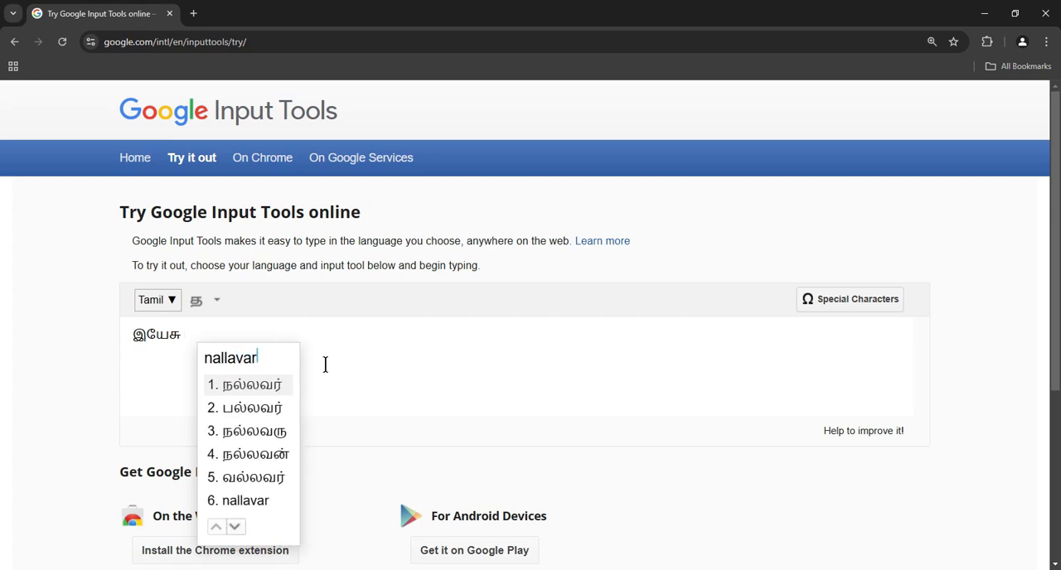
key("space")
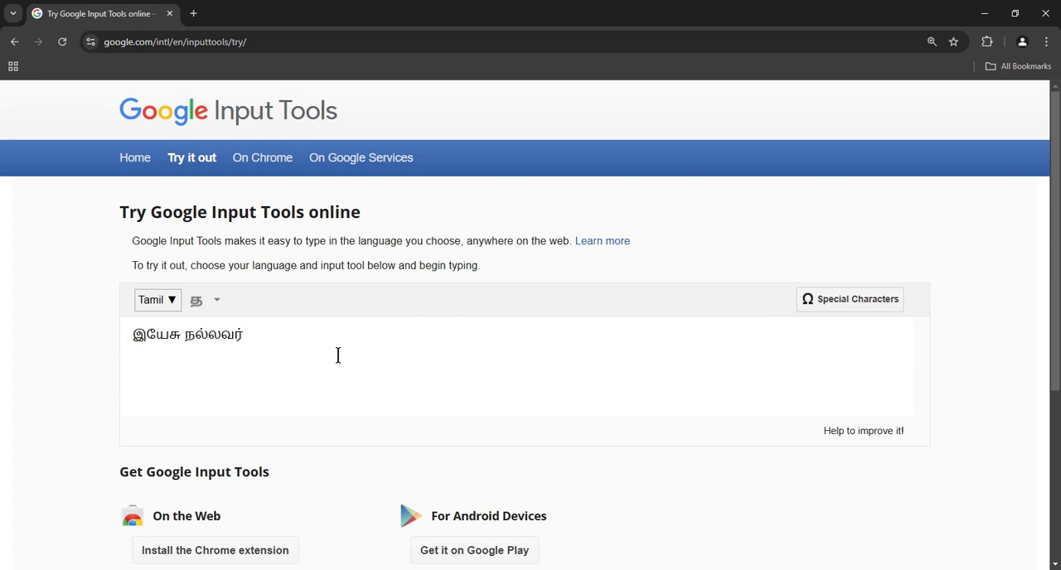
key("BackSpace")
key("BackSpace")
key("BackSpace")
key("BackSpace")
key("BackSpace")
key("BackSpace")
key("BackSpace")
key("BackSpace")
key("BackSpace")
key("BackSpace")
key("BackSpace")
key("BackSpace")
key("BackSpace")
- Enter "technology for" phonetically so it converts to the Tamil text டெக்னாலஜி போர்
type("technology")
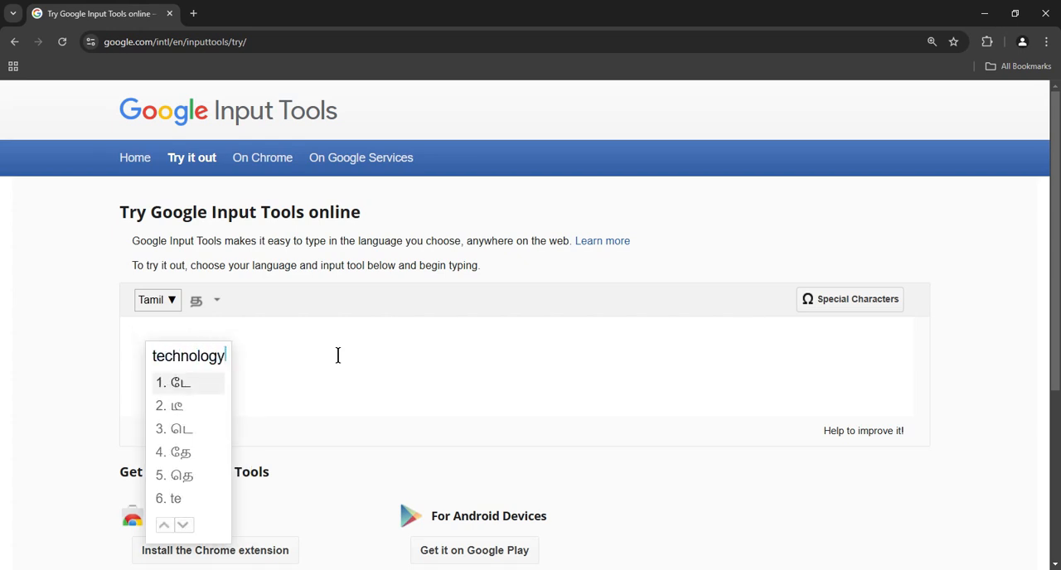
key("space")
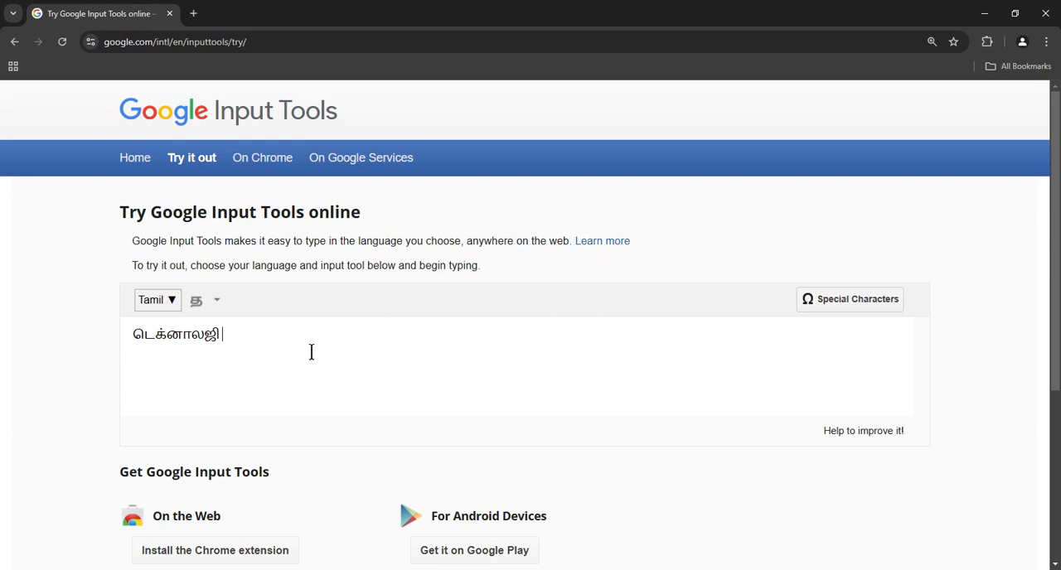
type("for")
key("space")
- Complete the Tamil phrase with the word for "christ", spelling it "karaist" and choosing the suggestion கிரைஸ்ட்
type("christ")
key("BackSpace")
key("BackSpace")
key("BackSpace")
key("BackSpace")
key("BackSpace")
key("BackSpace")
key("BackSpace")
key("BackSpace")
type("k")
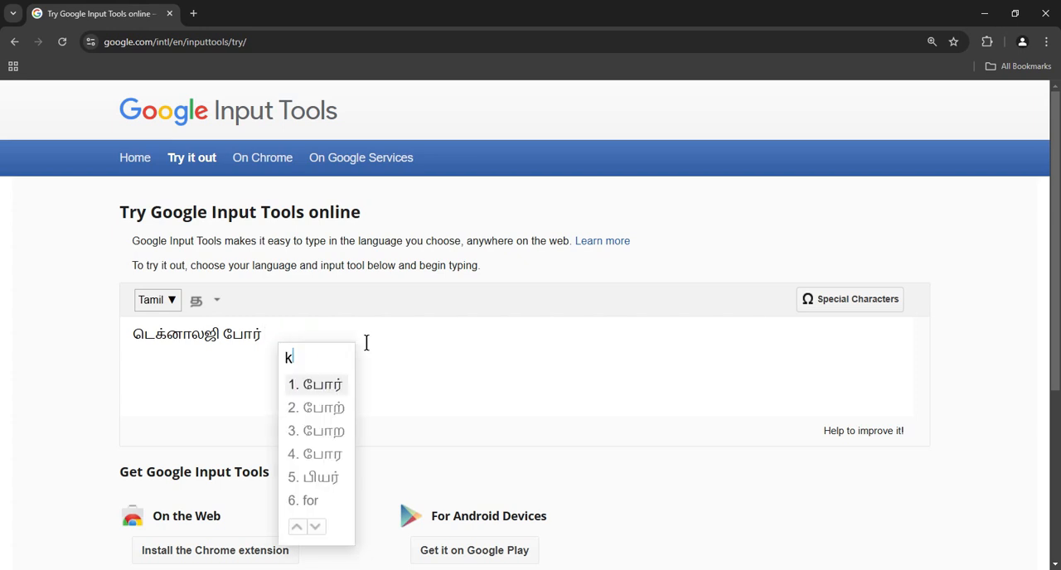
type("ar")
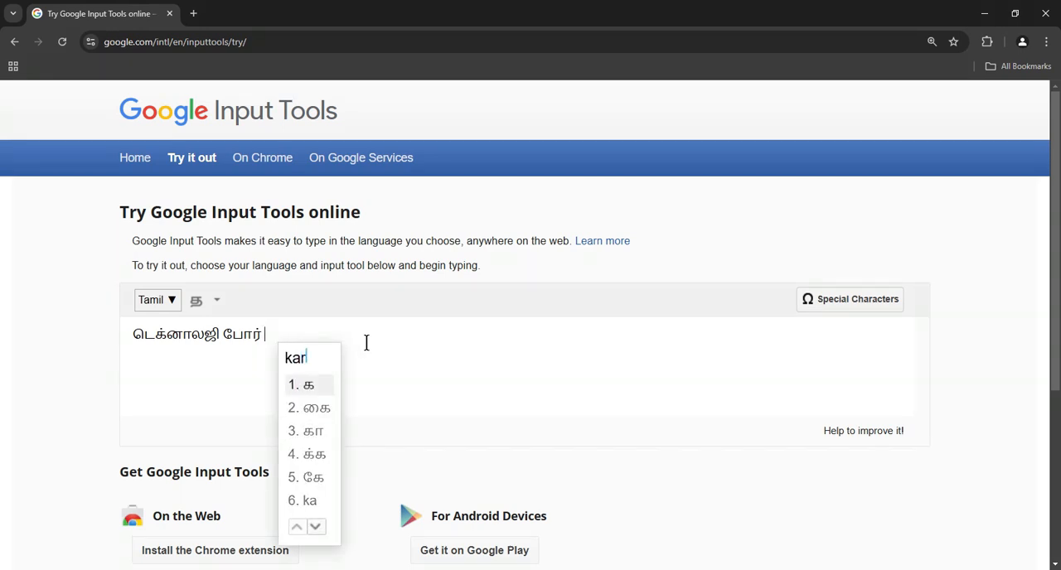
type("aist")
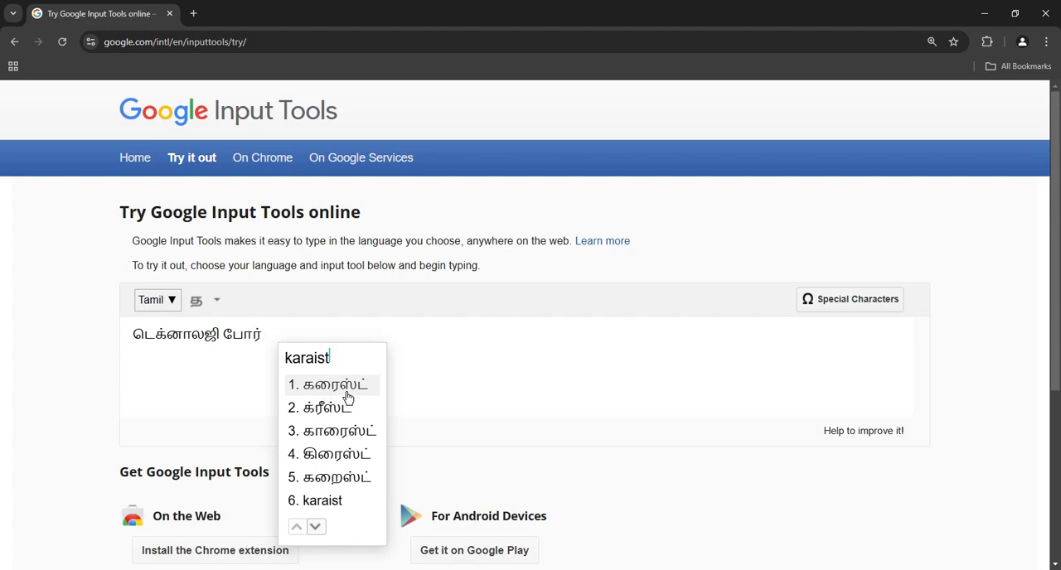
left_click(355, 464)
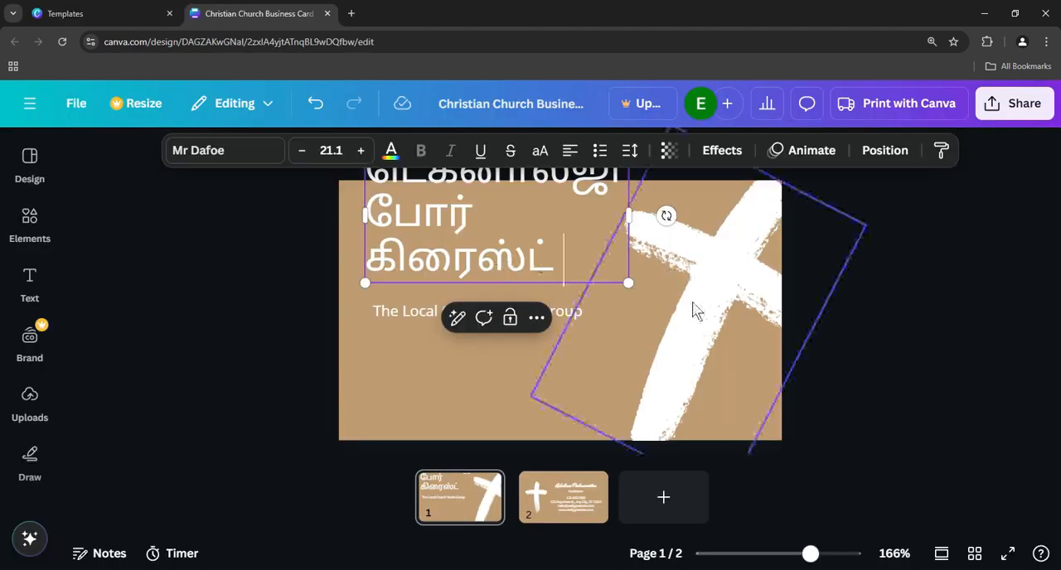
- Switch back to the Canva card, move the Tamil title aside over the cross, and place the subtitle near the card's lower edge
left_click(691, 308)
left_click_drag(537, 257, 502, 271)
left_click_drag(522, 328, 523, 383)
left_click_drag(467, 295, 644, 302)
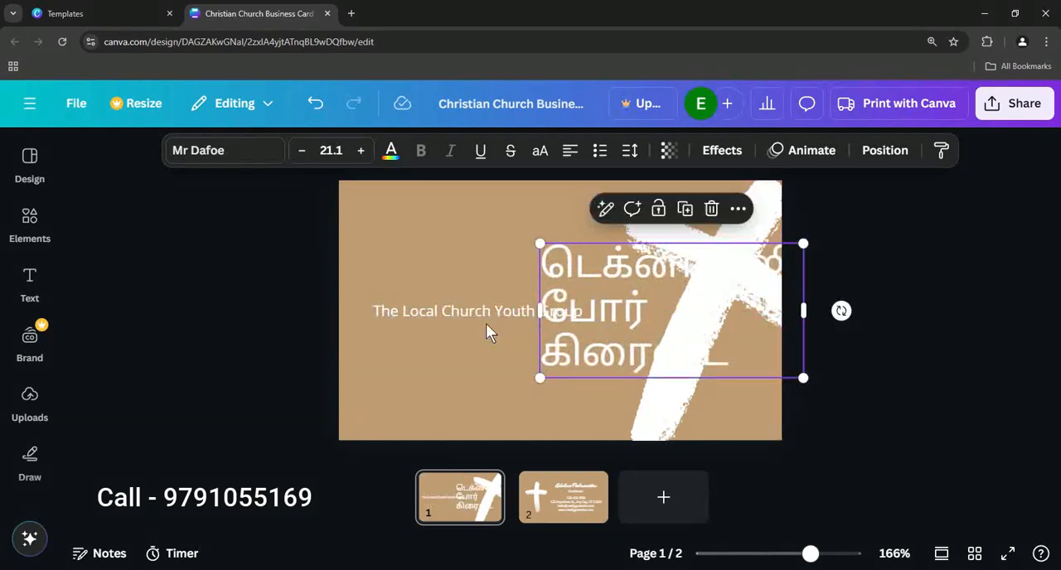
left_click_drag(444, 313, 450, 400)
- Move the Tamil title to the card's upper-left area and shrink it to font size 10.3
left_click(629, 282)
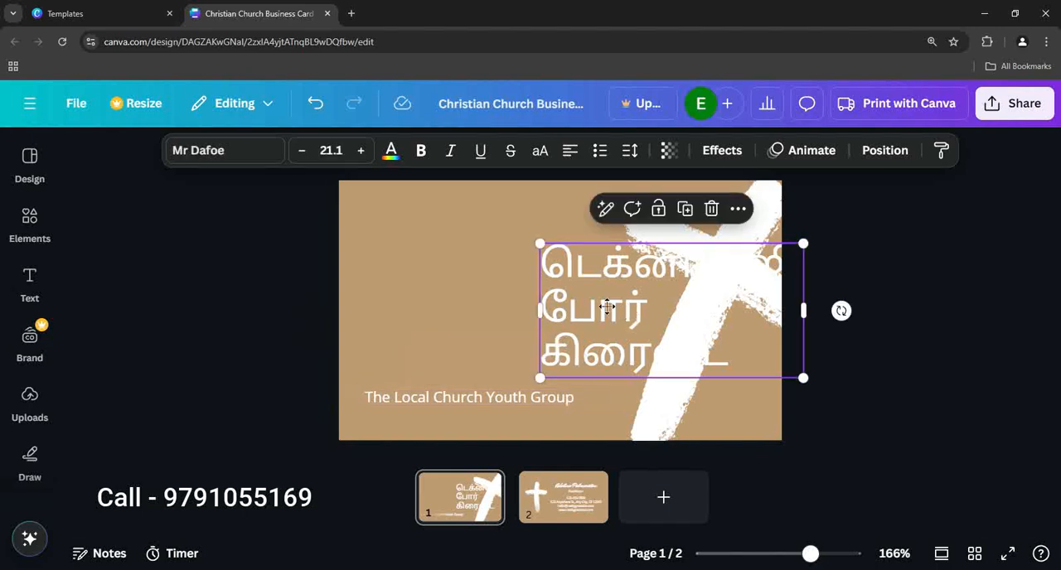
left_click_drag(630, 282, 464, 247)
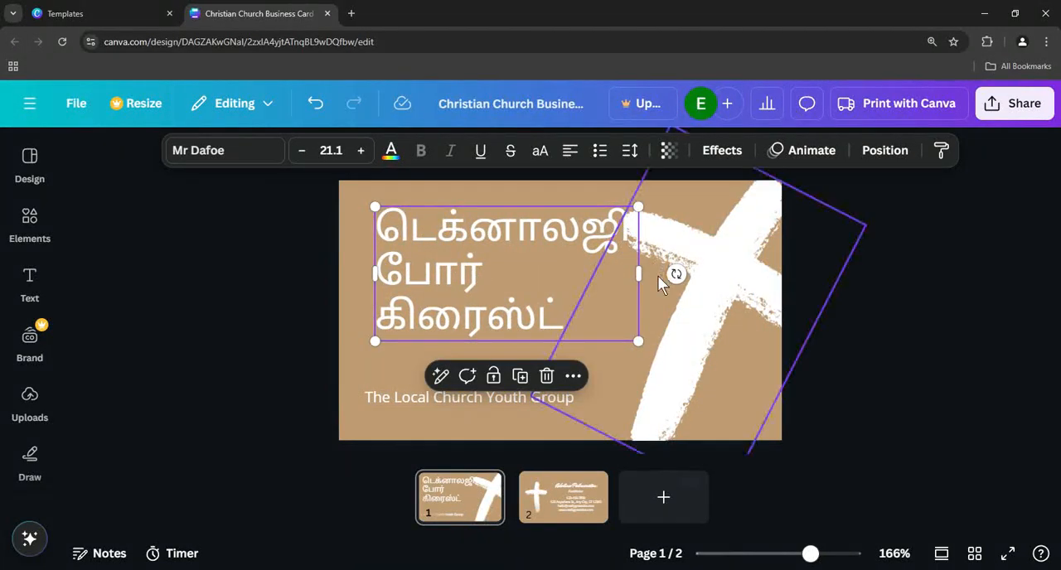
left_click_drag(639, 342, 515, 280)
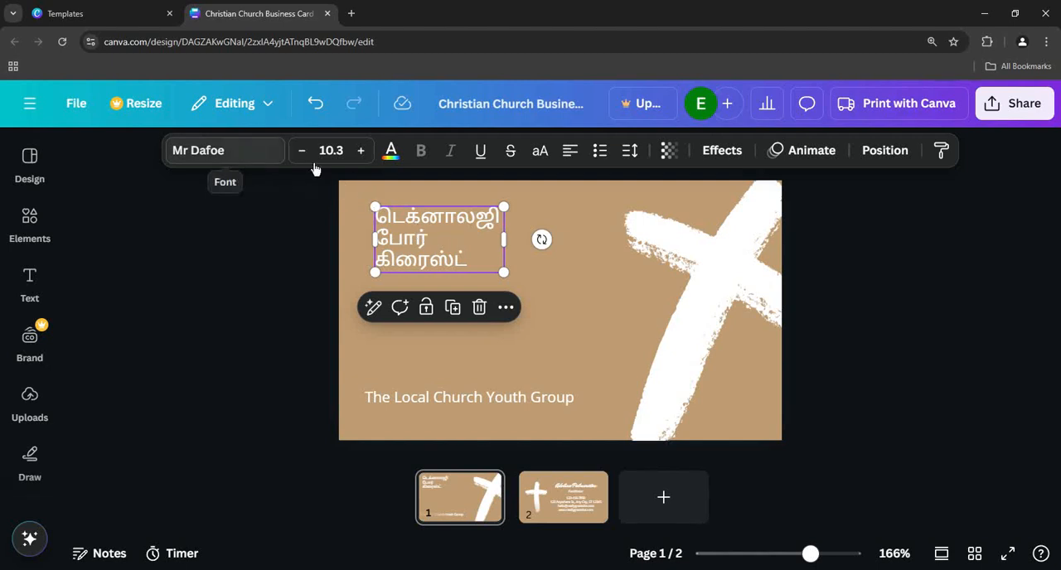
left_click(251, 167)
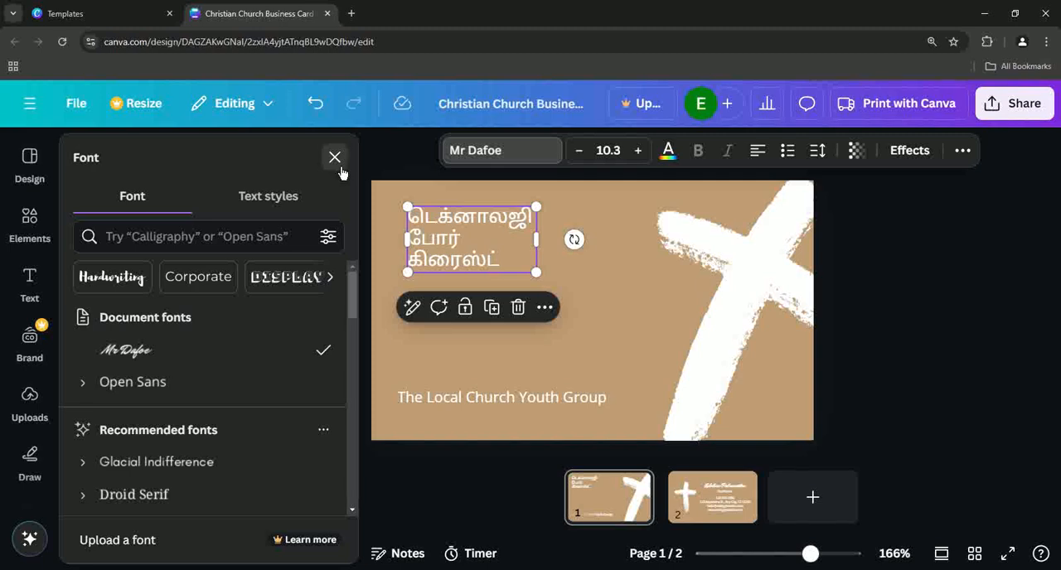
left_click(334, 156)
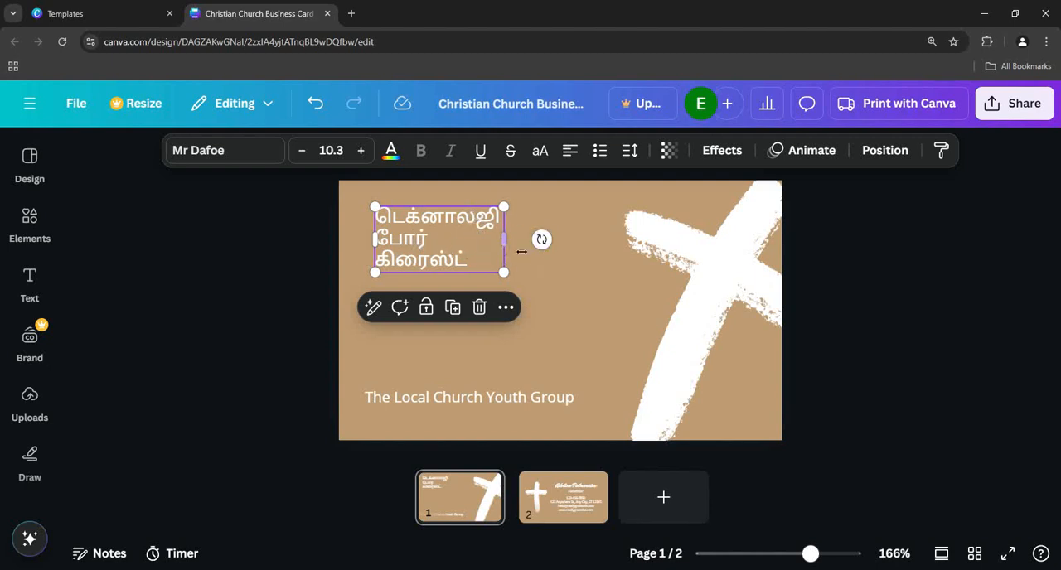
- Widen the Tamil title's text box so it wraps onto two lines, cycling the alignment through centre and right back to left
left_click_drag(503, 239, 497, 219)
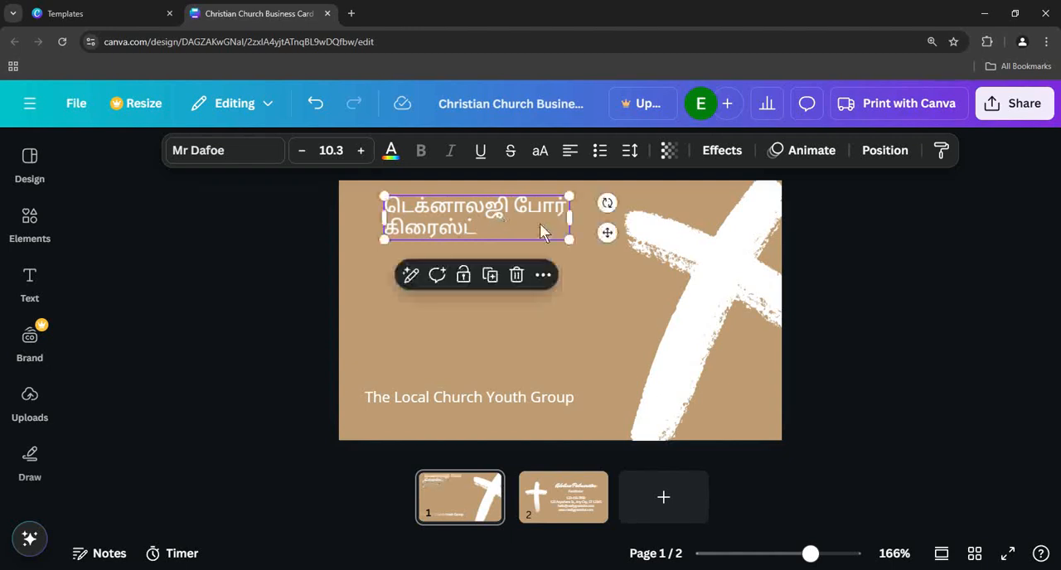
left_click(574, 151)
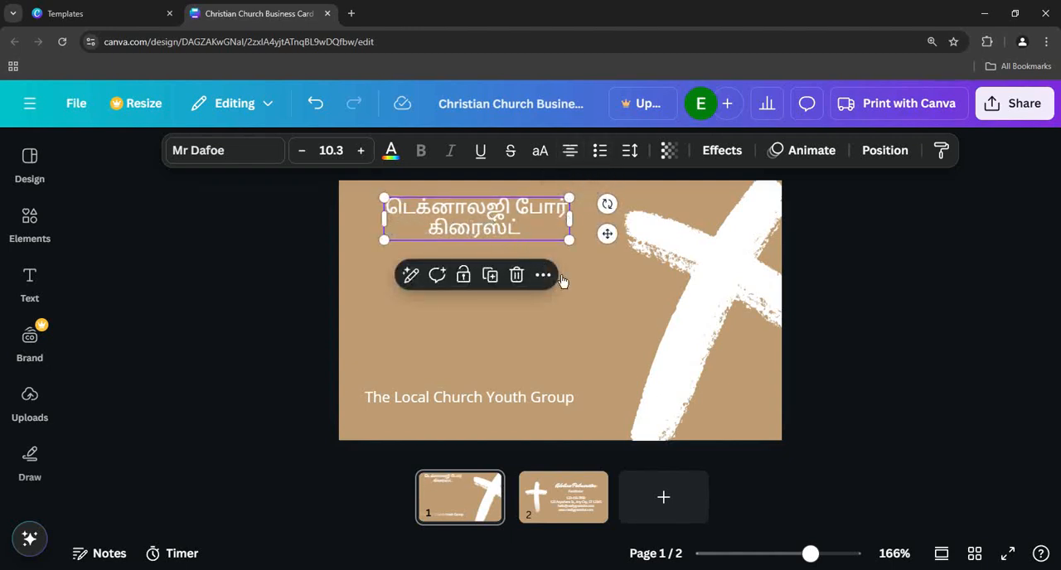
left_click(573, 155)
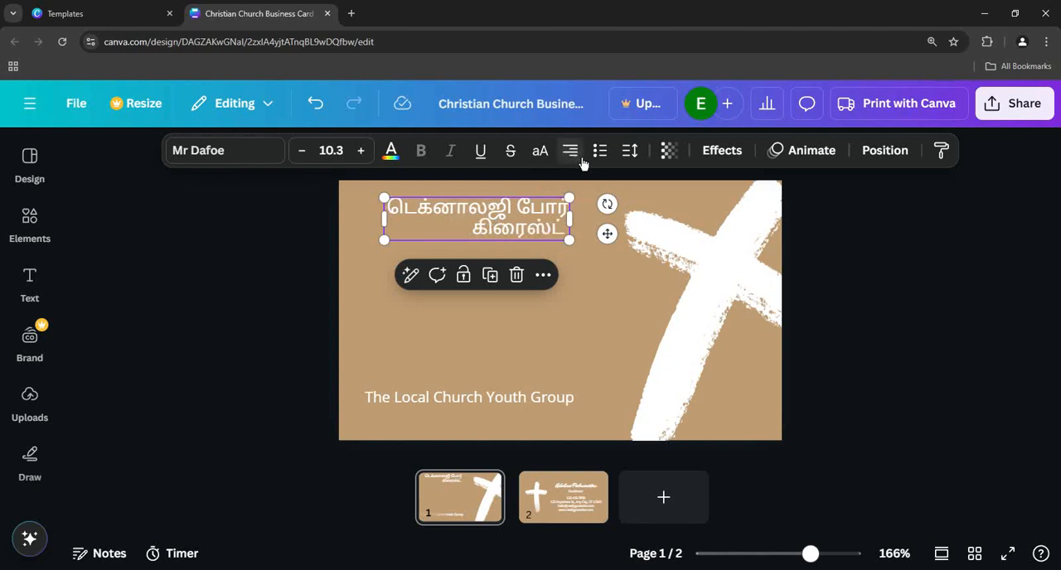
left_click(574, 154)
left_click(601, 288)
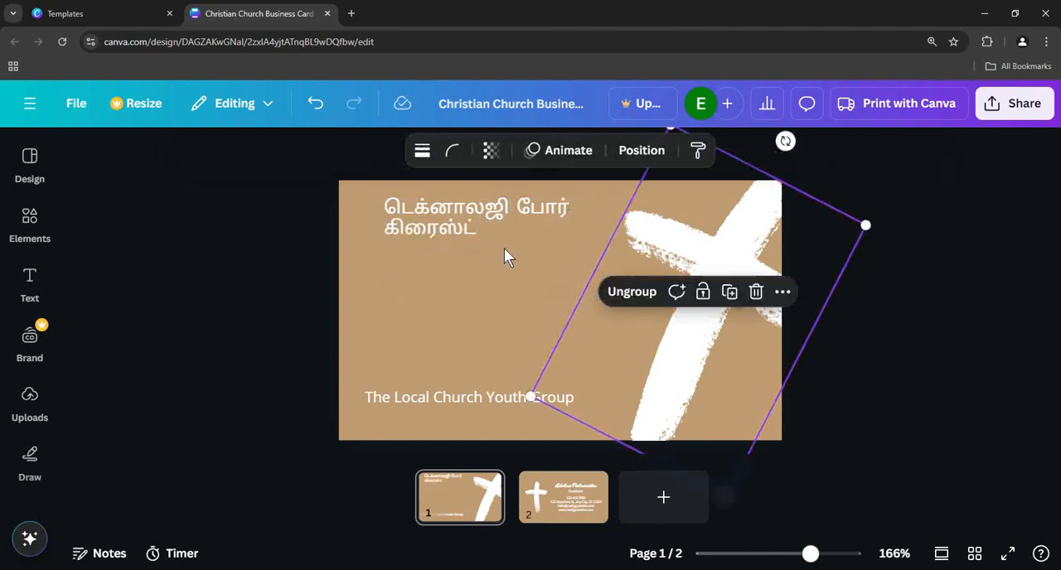
- Place the subtitle "The Local Church Youth Group" just beneath the Tamil title and line the two up at their left edges
left_click_drag(455, 220, 456, 231)
left_click_drag(452, 398, 477, 284)
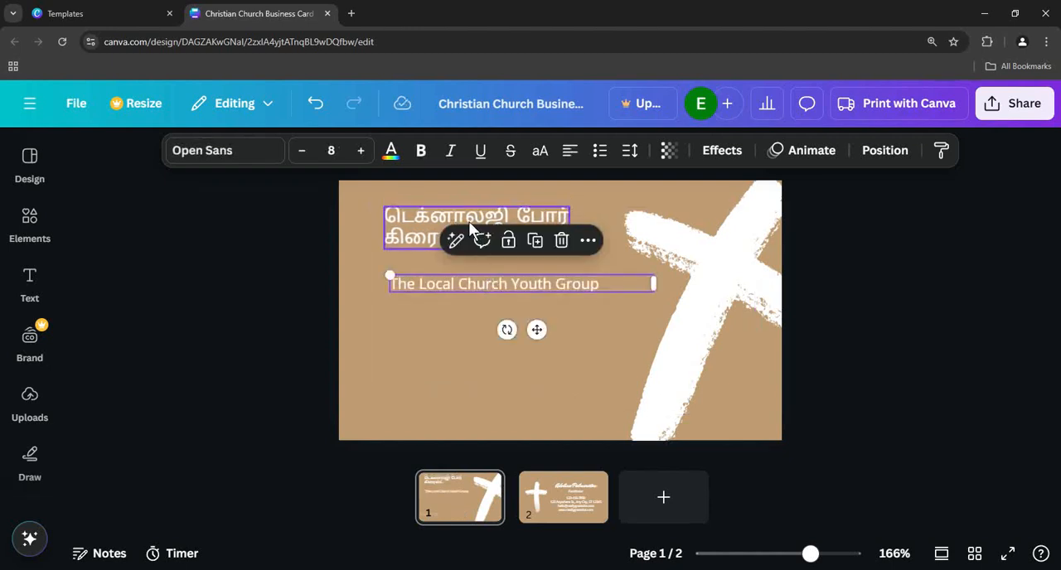
left_click_drag(470, 228, 483, 230)
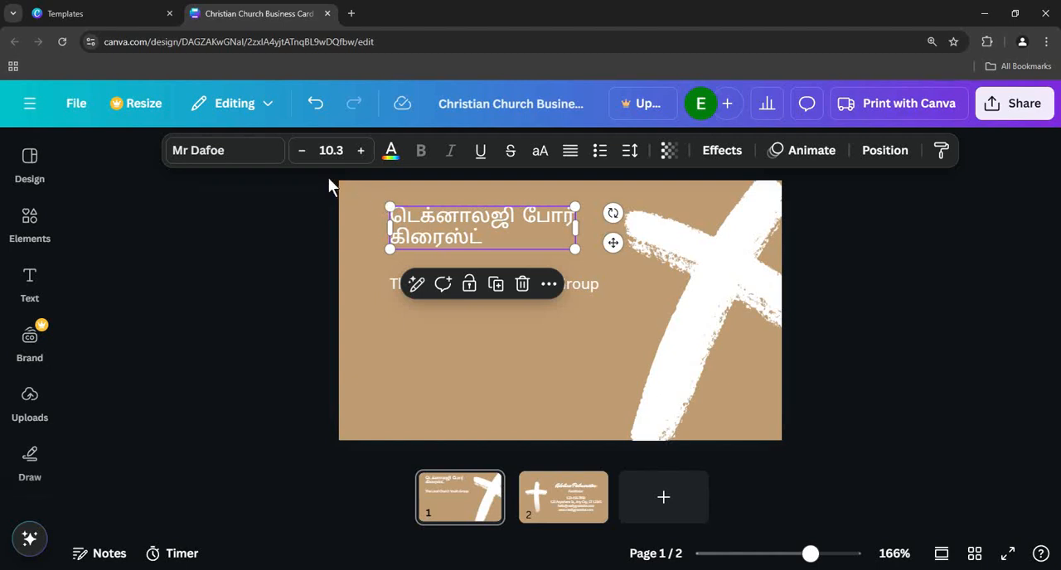
- Search the fonts for "tamil", apply Arima Madurai to the Tamil title, and replace Mr Dafoe with it across the whole design
left_click(248, 153)
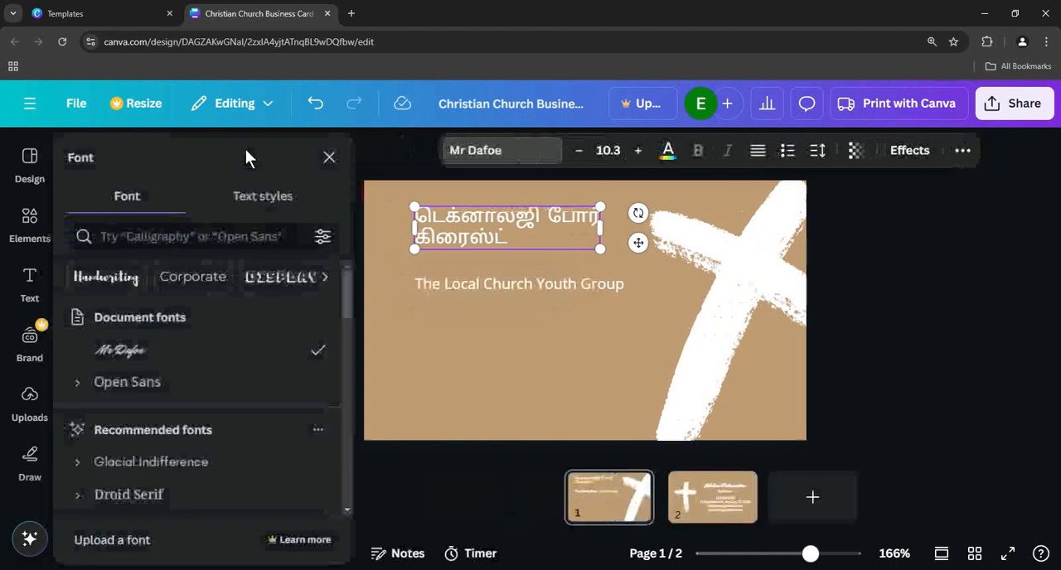
left_click(206, 248)
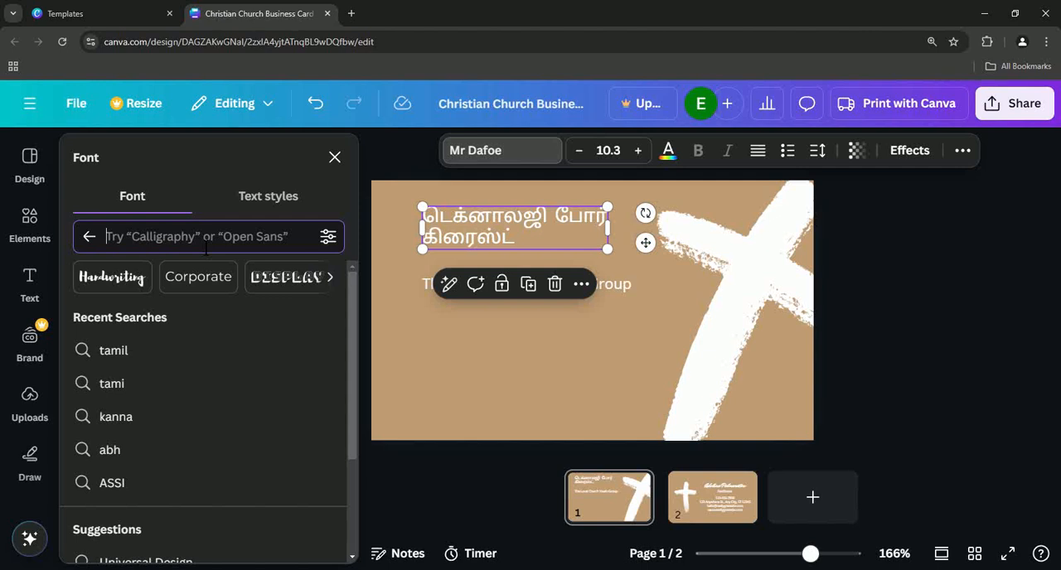
type("tamil")
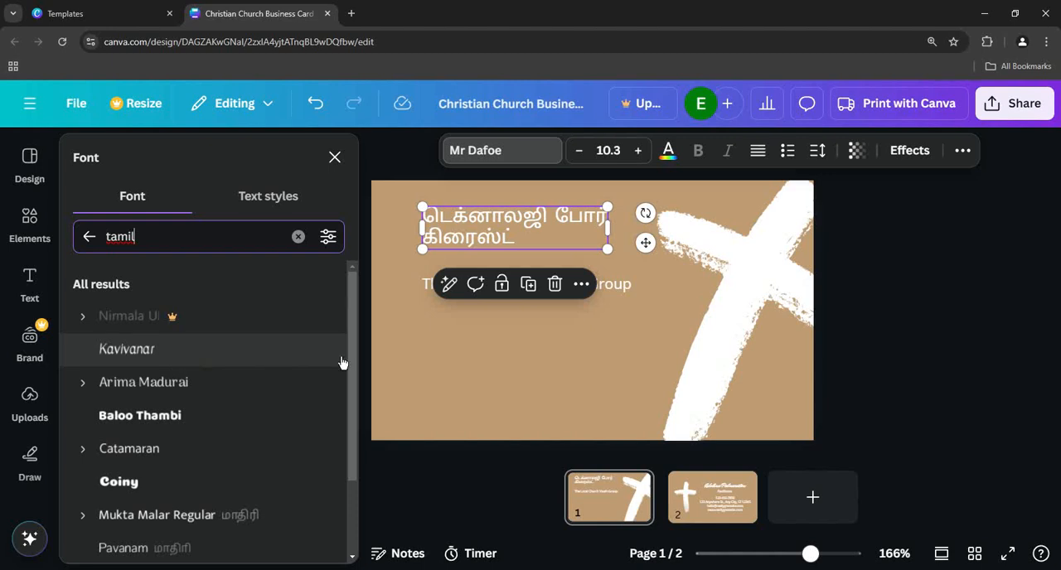
left_click_drag(355, 332, 359, 312)
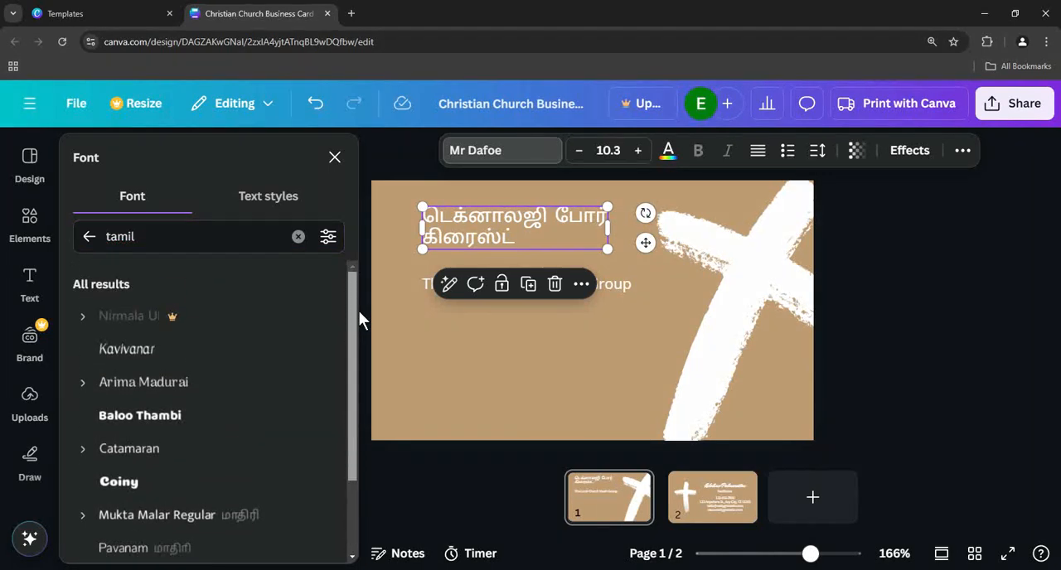
left_click(191, 399)
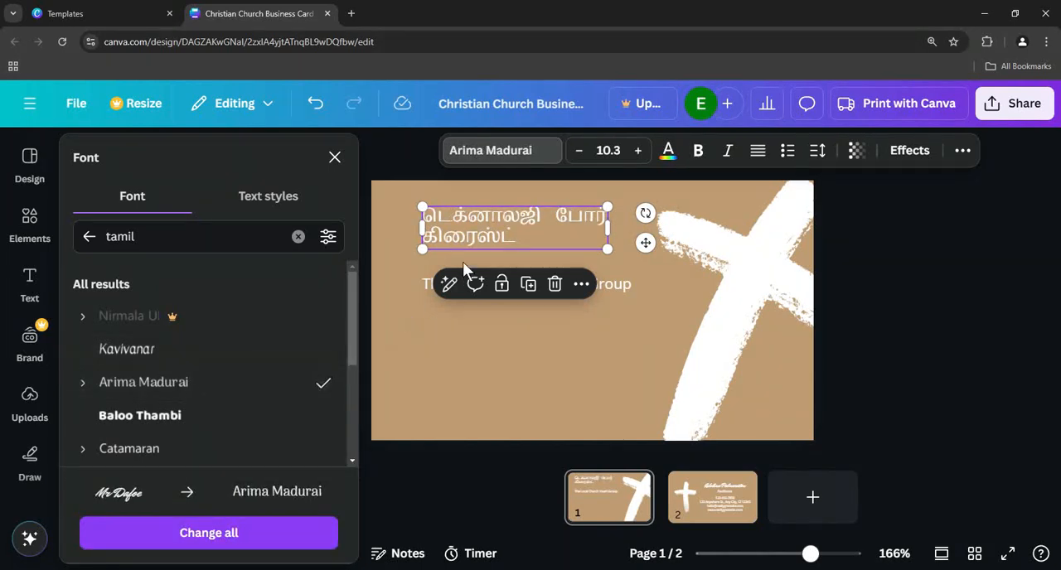
left_click(232, 539)
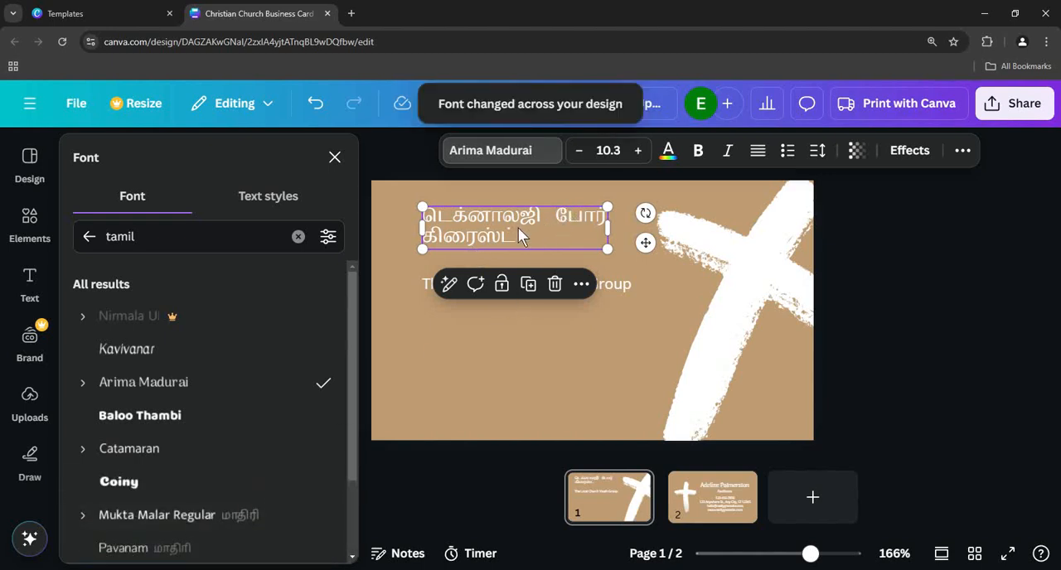
left_click(577, 331)
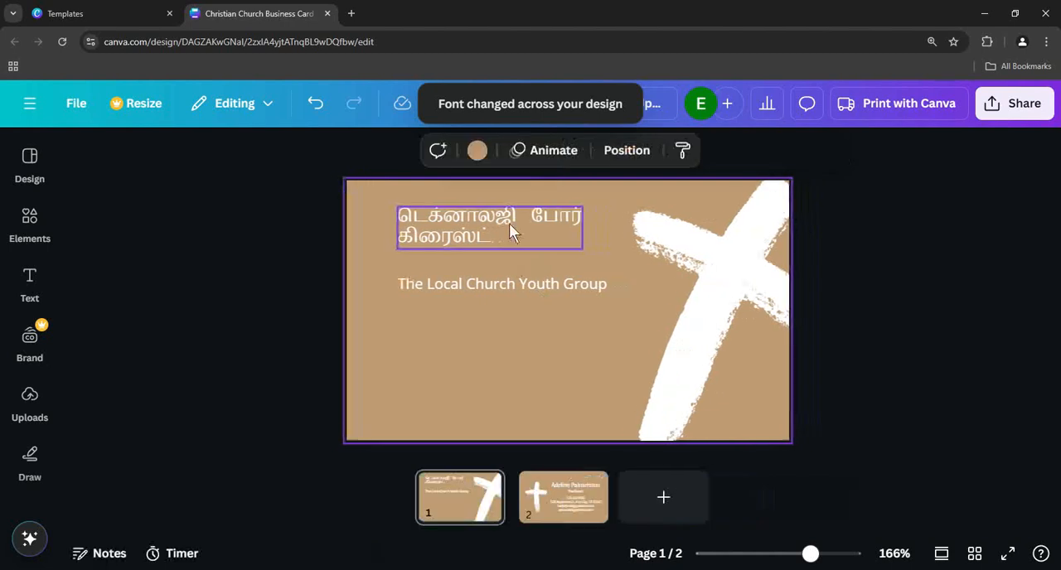
- Nudge the Tamil title slightly left and delete the subtitle "The Local Church Youth Group"
left_click(509, 230)
mouse_move(509, 230)
left_mouse_down()
mouse_move(489, 230)
mouse_move(512, 230)
left_mouse_up()
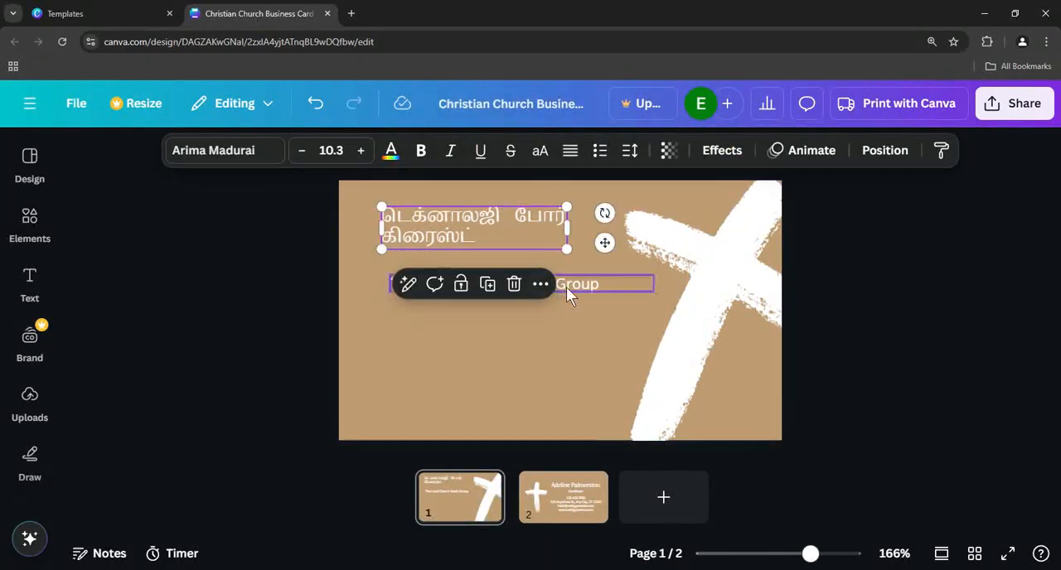
left_click(580, 289)
left_click(589, 292)
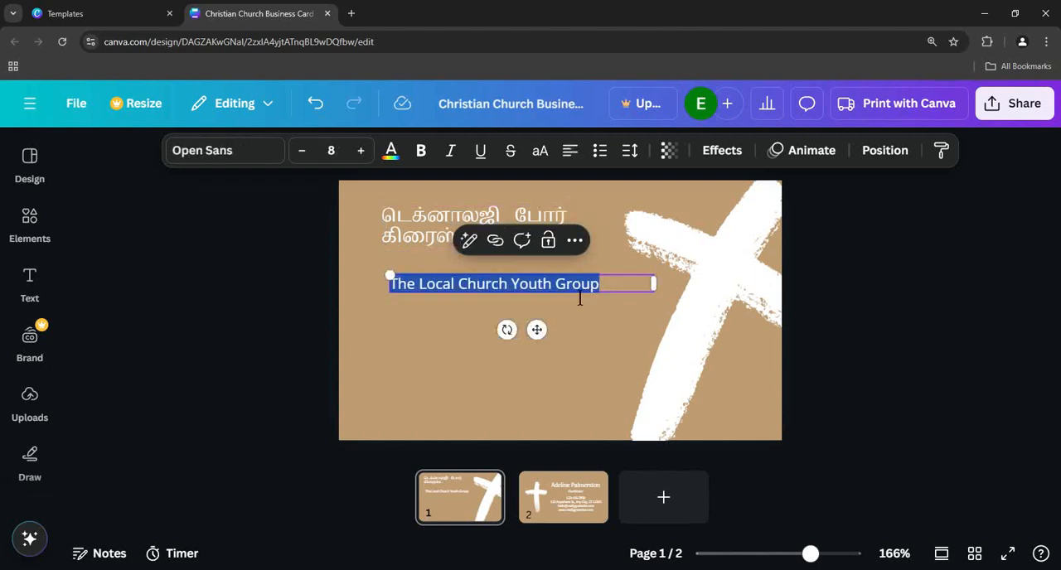
key("BackSpace")
left_click(443, 321)
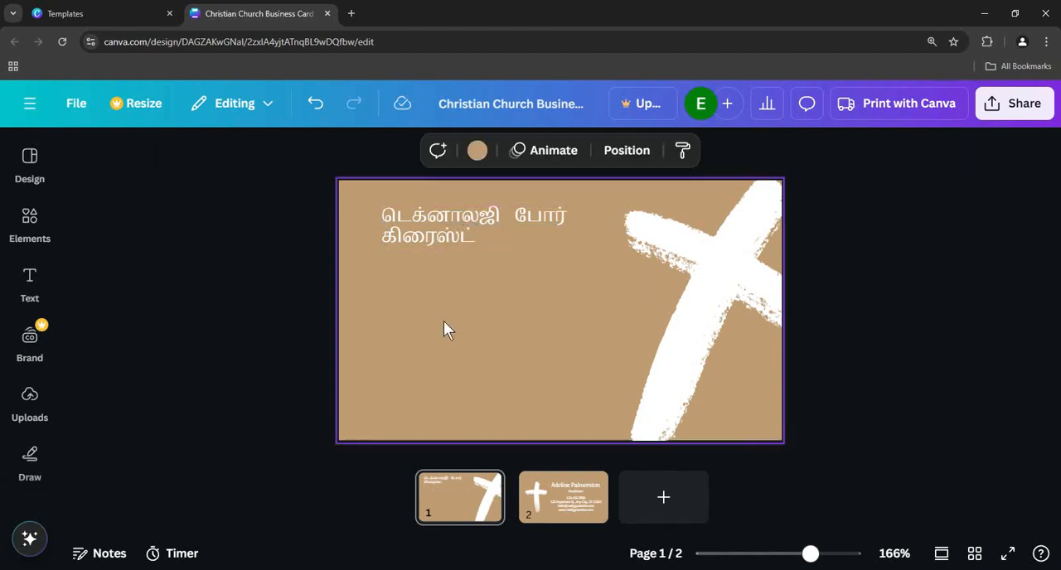
- Move the Tamil title closer to the card's upper-left corner, then view page 2 and return to page 1
left_click(470, 218)
left_click_drag(471, 217, 470, 230)
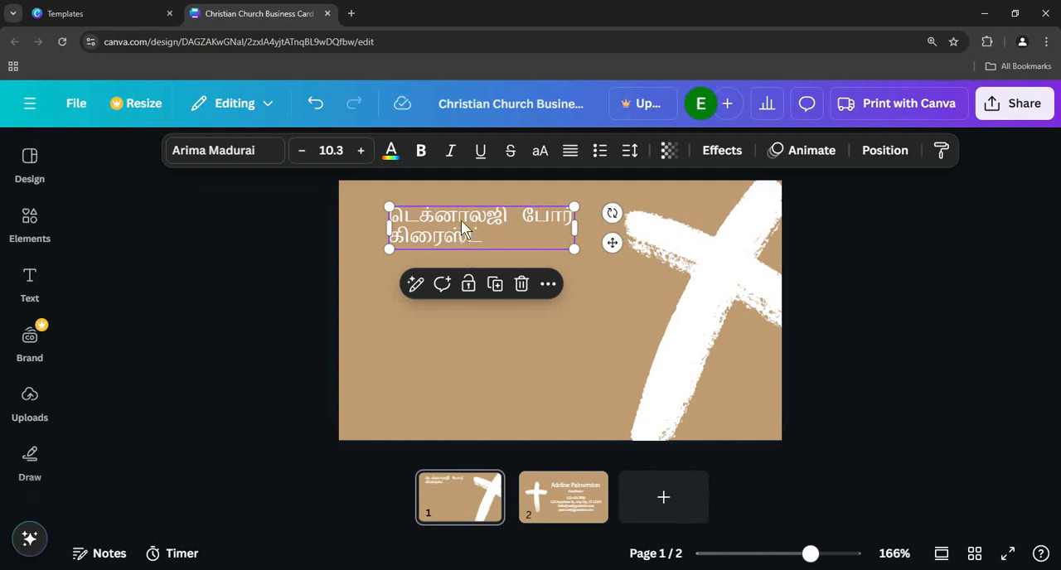
left_click_drag(472, 231, 465, 223)
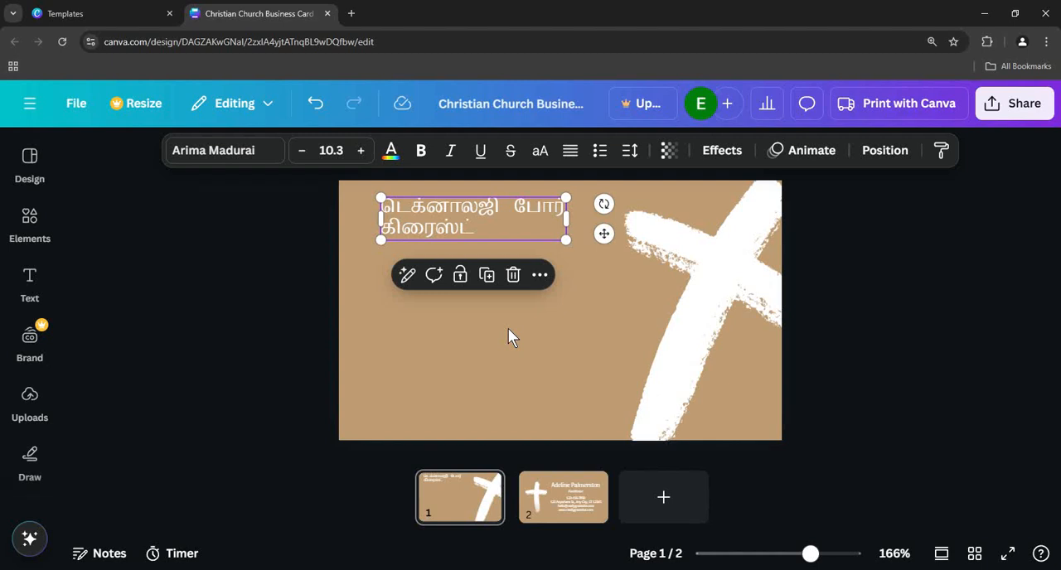
left_click(573, 501)
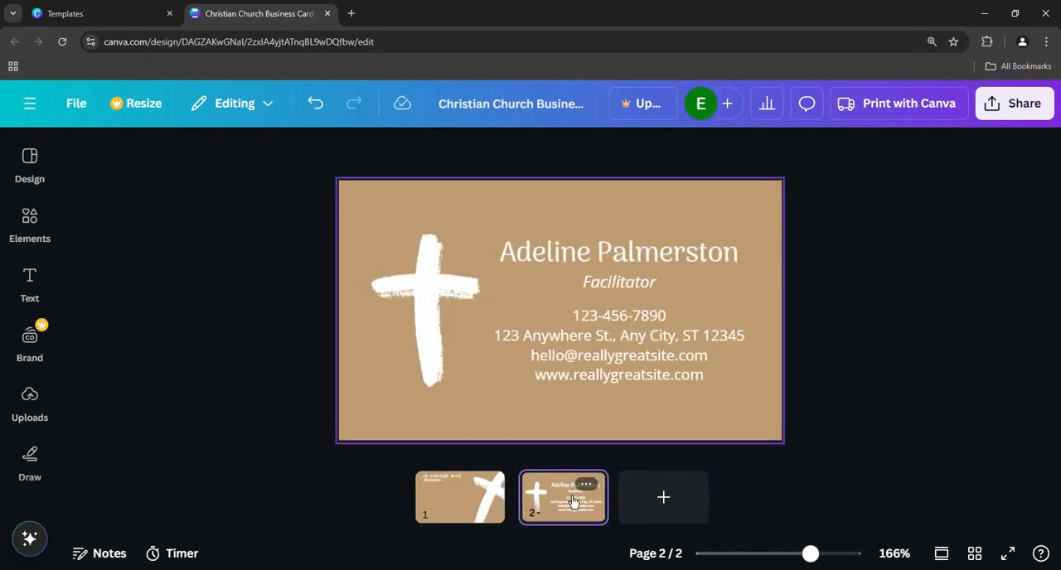
left_click(461, 503)
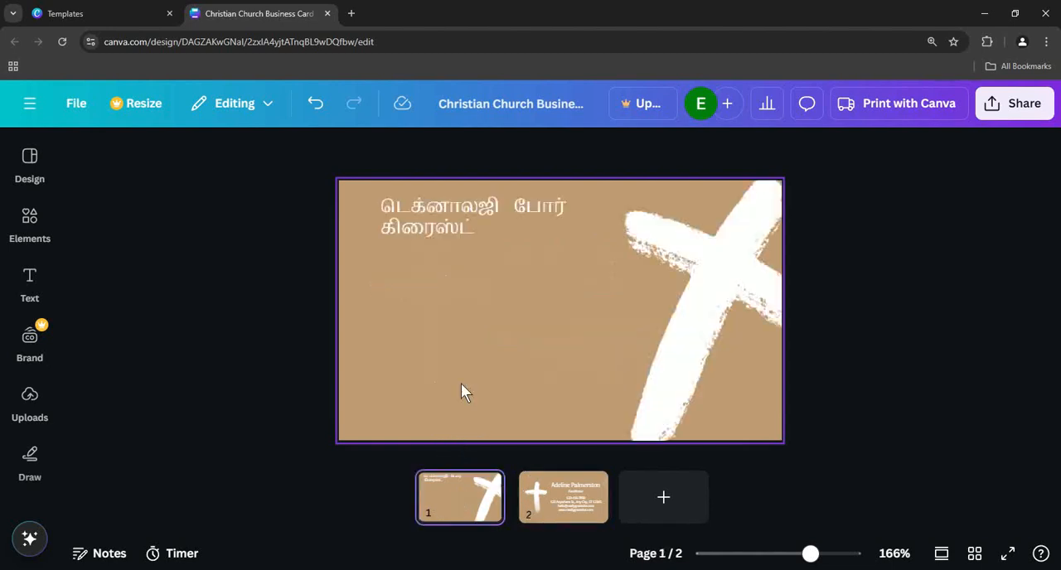
- Reduce the Tamil title's font size to 7.3
left_click(464, 214)
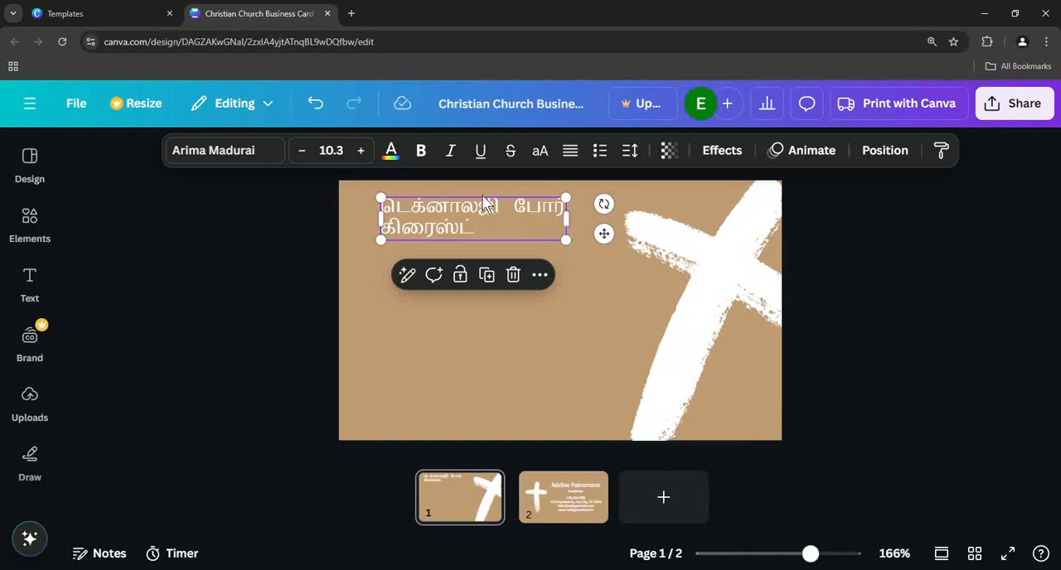
left_click(307, 157)
left_click(307, 158)
left_click(308, 160)
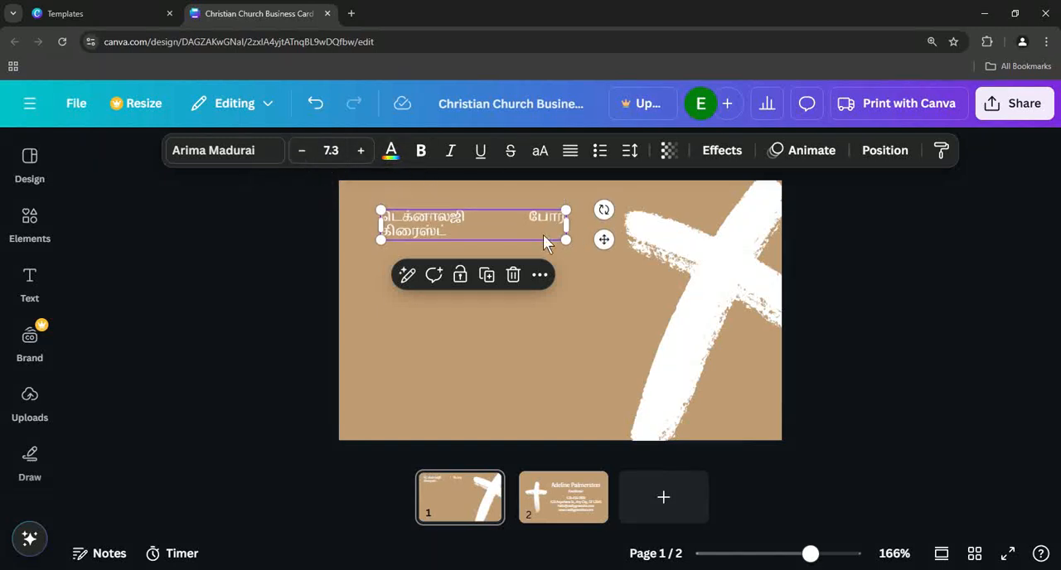
- Narrow the Tamil title's text box to close the wide word gap and move it into the card's upper-left corner
double_click(471, 214)
left_click(484, 219)
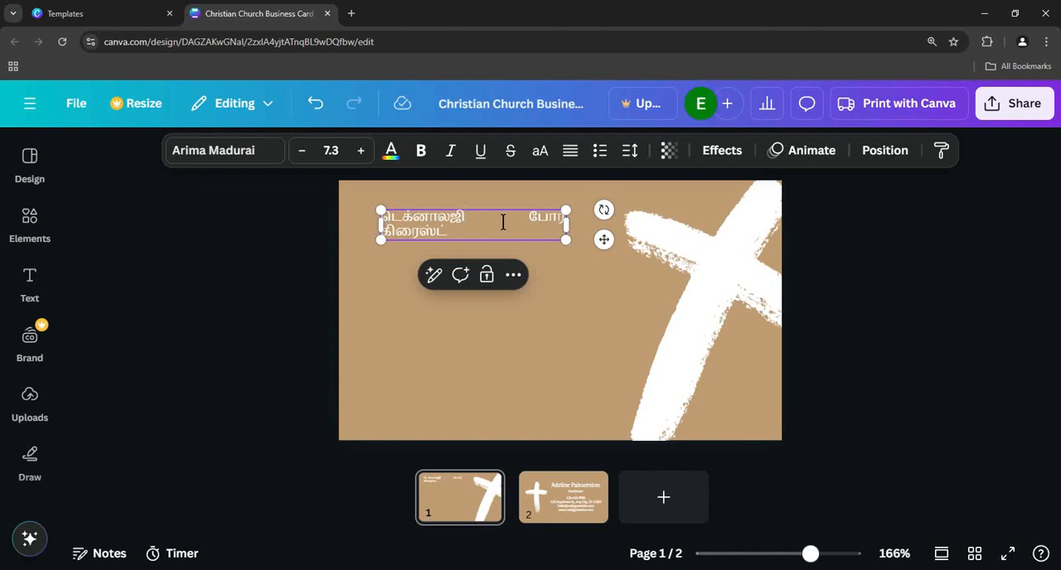
key("BackSpace")
left_click_drag(574, 234, 442, 218)
left_click(562, 249)
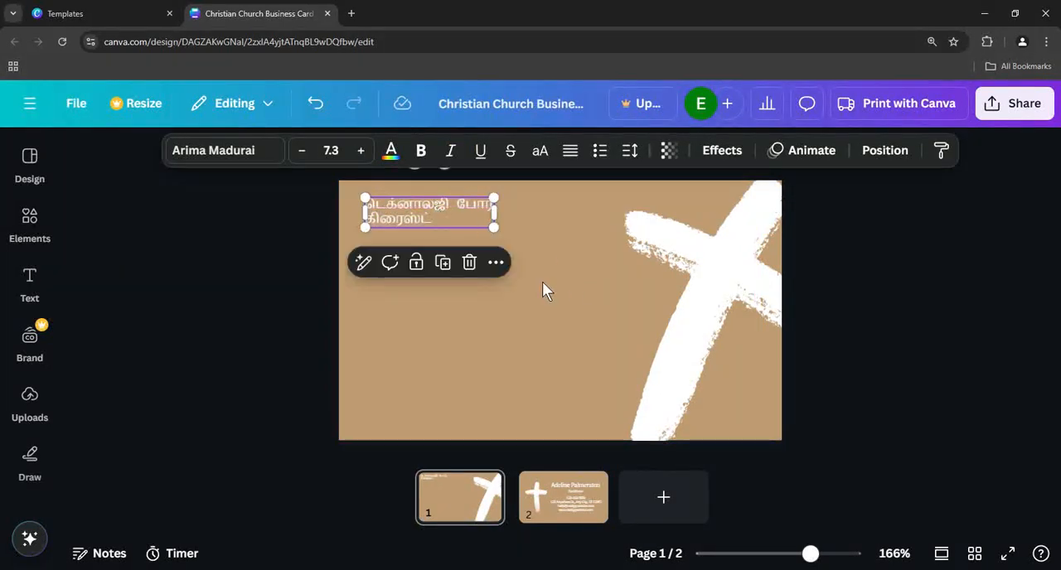
left_click(532, 290)
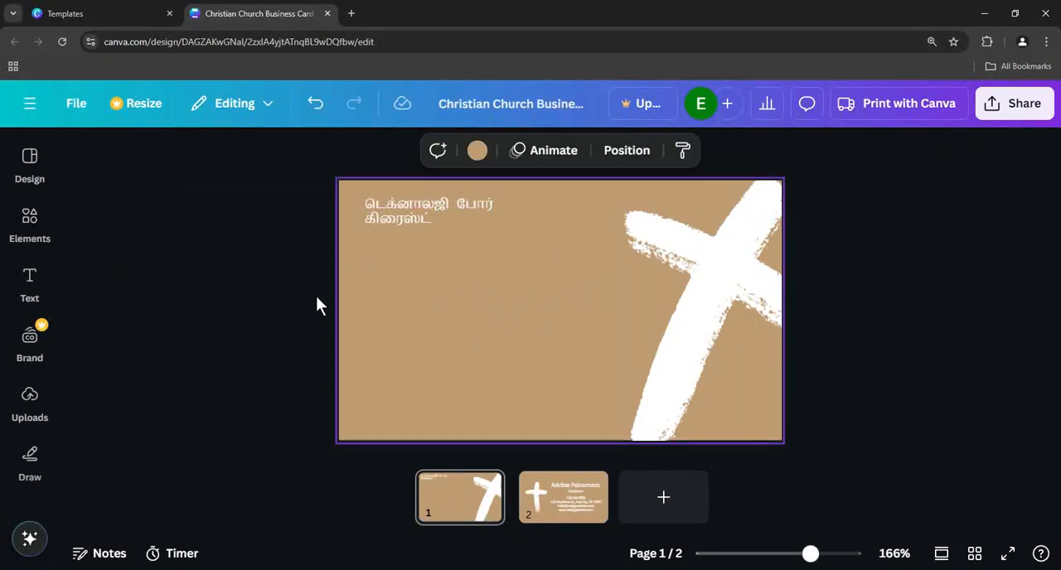
- Add a subheading text box, place it beneath the Tamil title, and open its text for editing
left_click(33, 282)
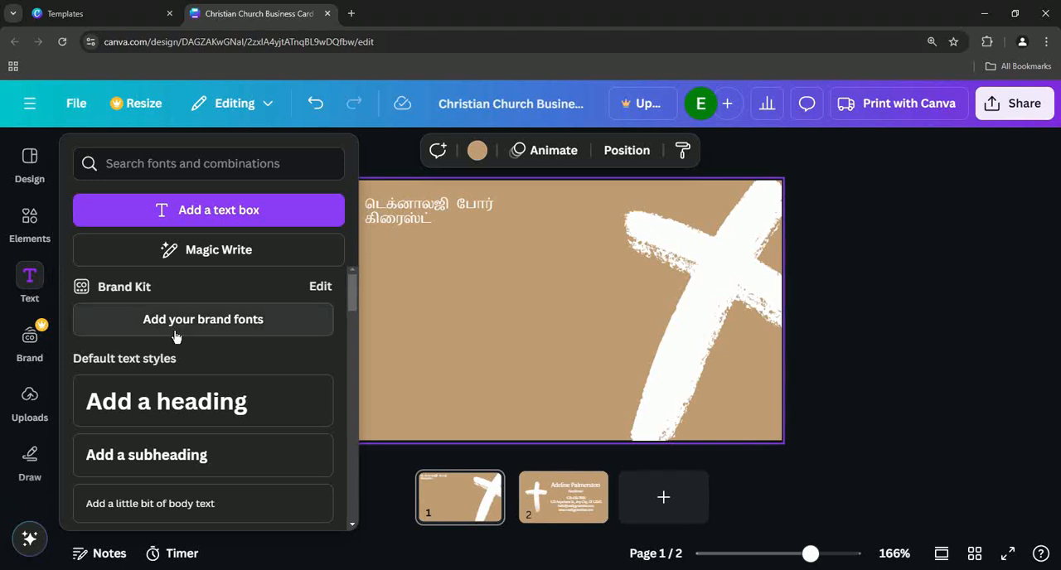
left_click(178, 471)
left_click(623, 336)
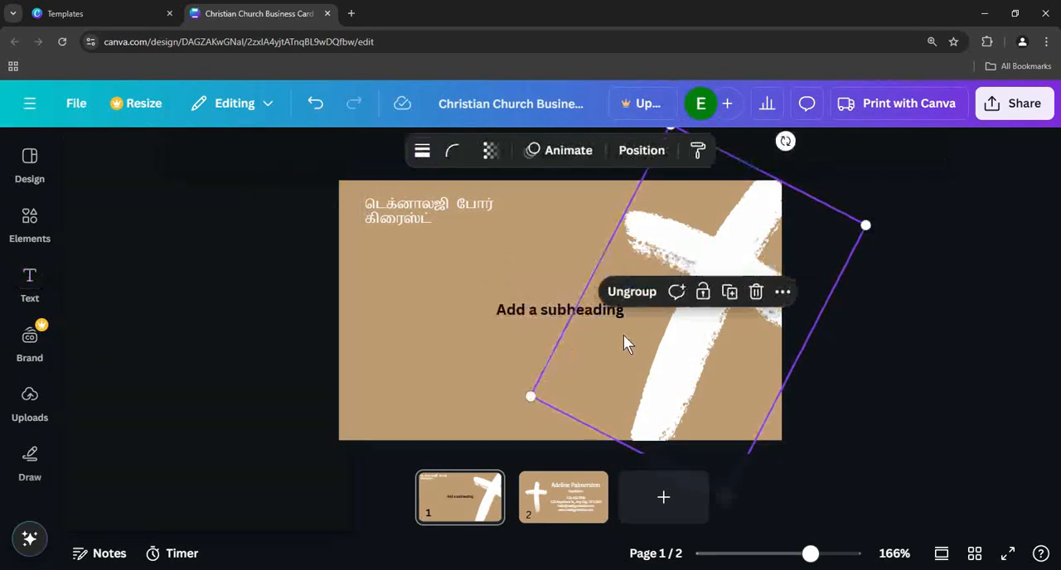
left_click_drag(532, 312, 426, 268)
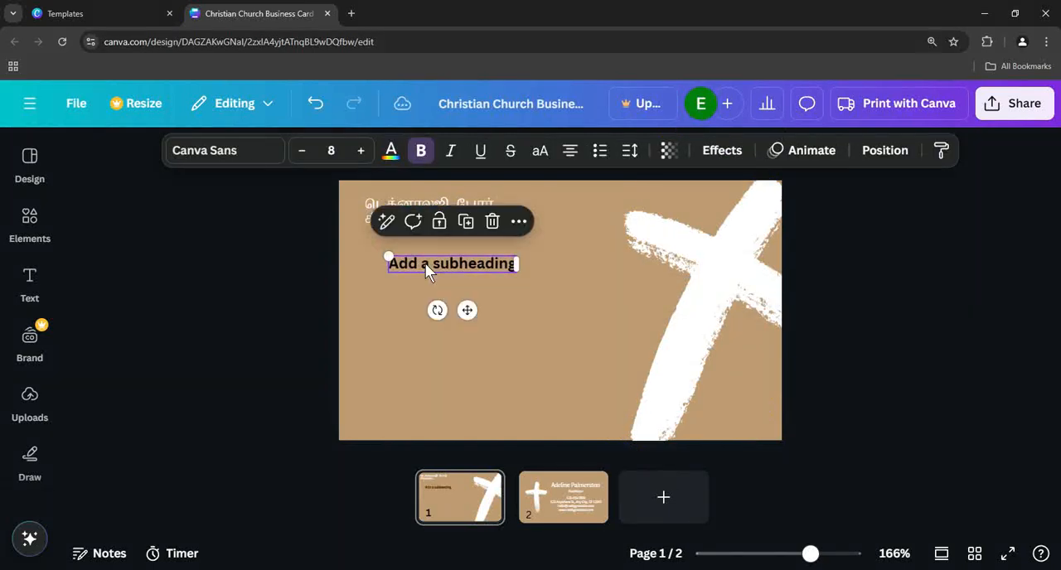
double_click(426, 265)
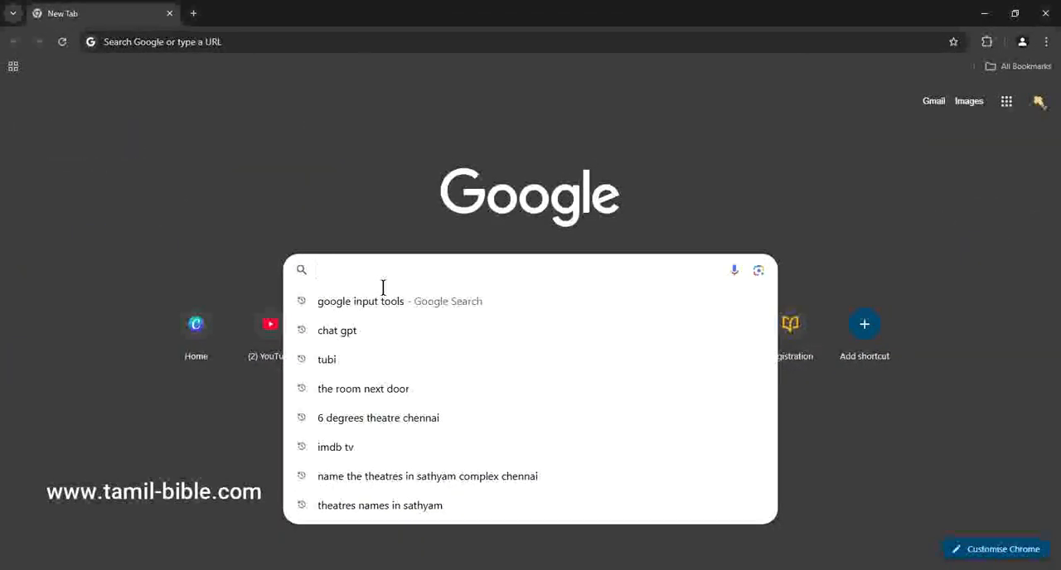
- Switch to a new browser tab and open the website tamil-bible.com
type("TAM")
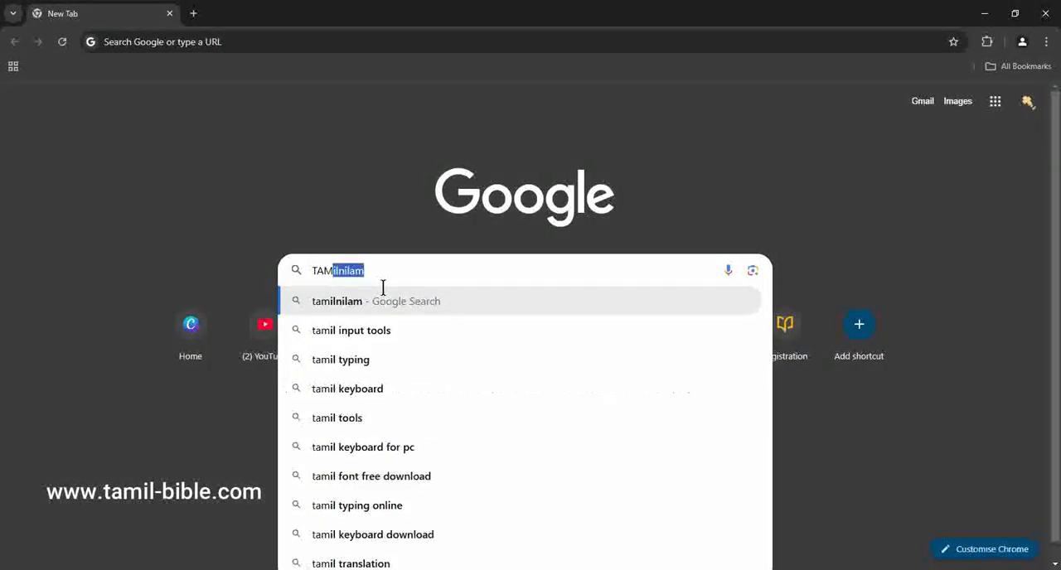
key("BackSpace")
key("BackSpace")
key("BackSpace")
key("BackSpace")
type("tamil")
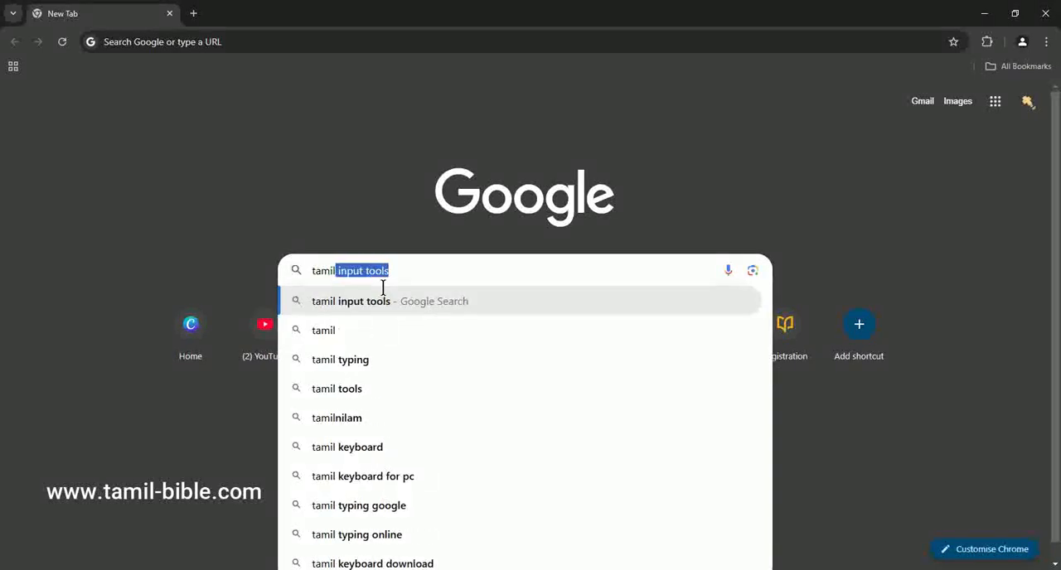
type("-")
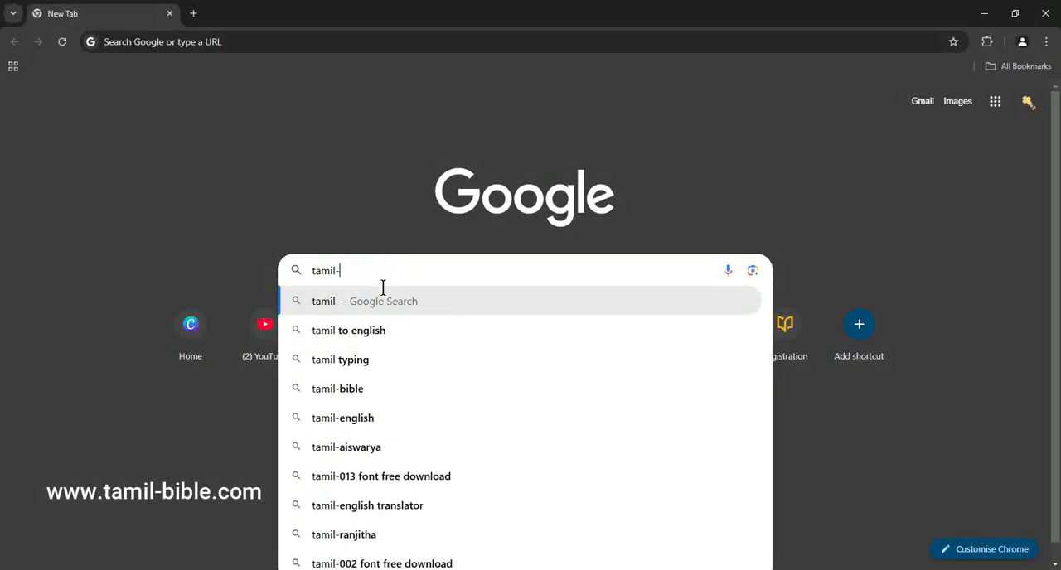
type("bible.com")
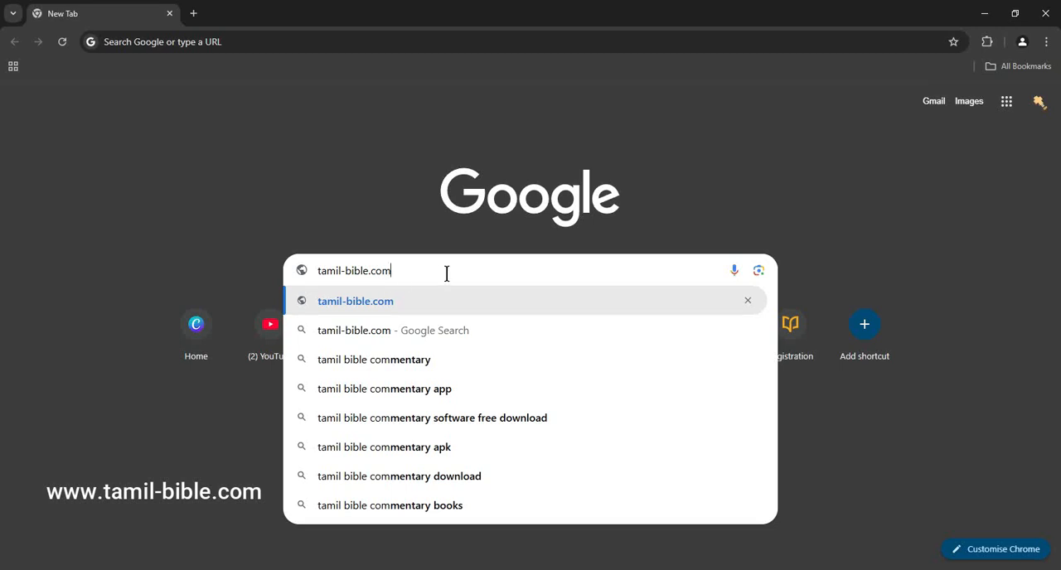
key("Return")
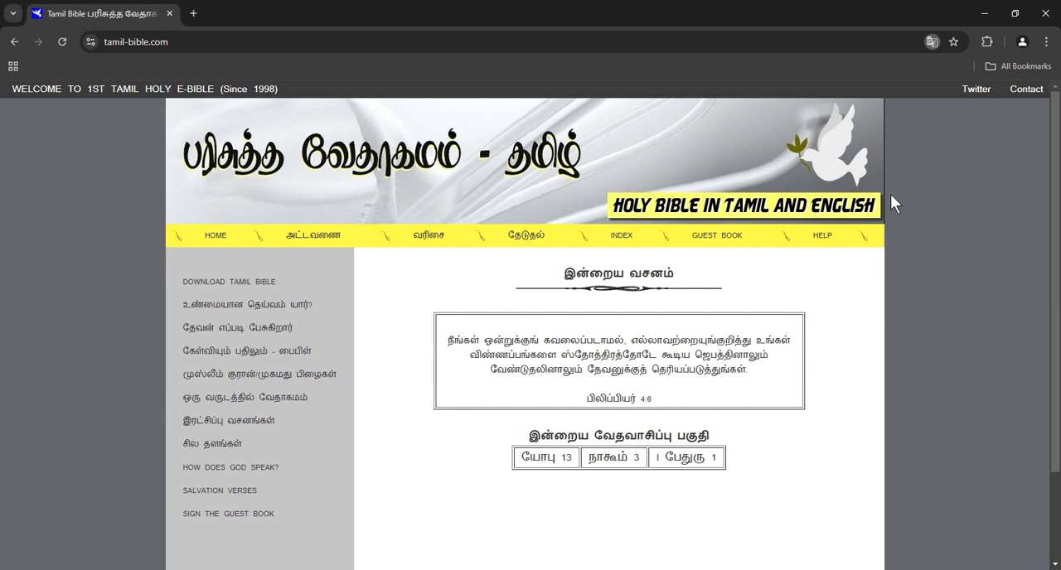
- Look up யோவான் (John) chapter 3, verse 16 in Tamil using the New Testament lookup form
left_click(324, 245)
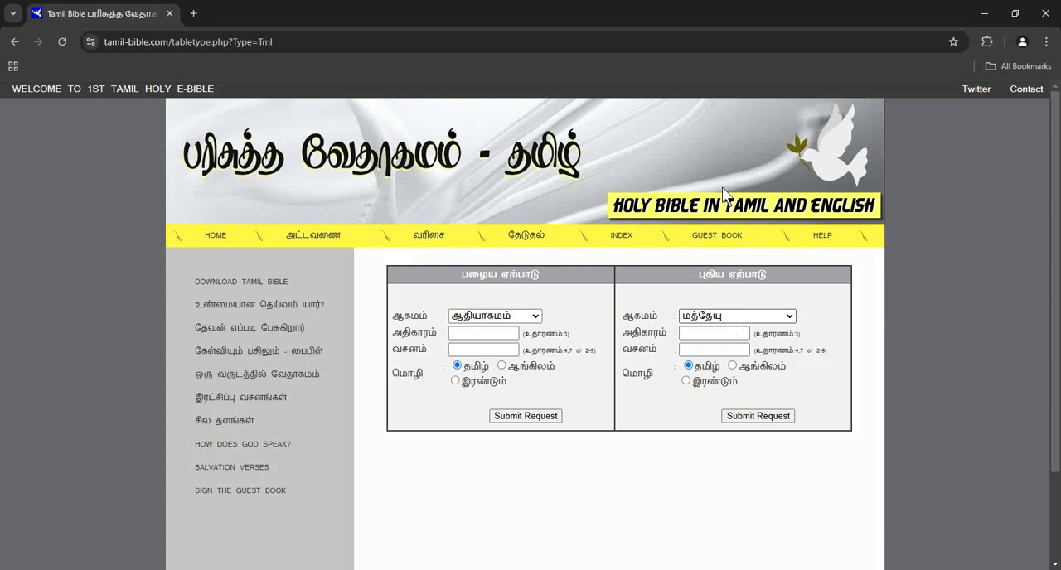
left_click(723, 63)
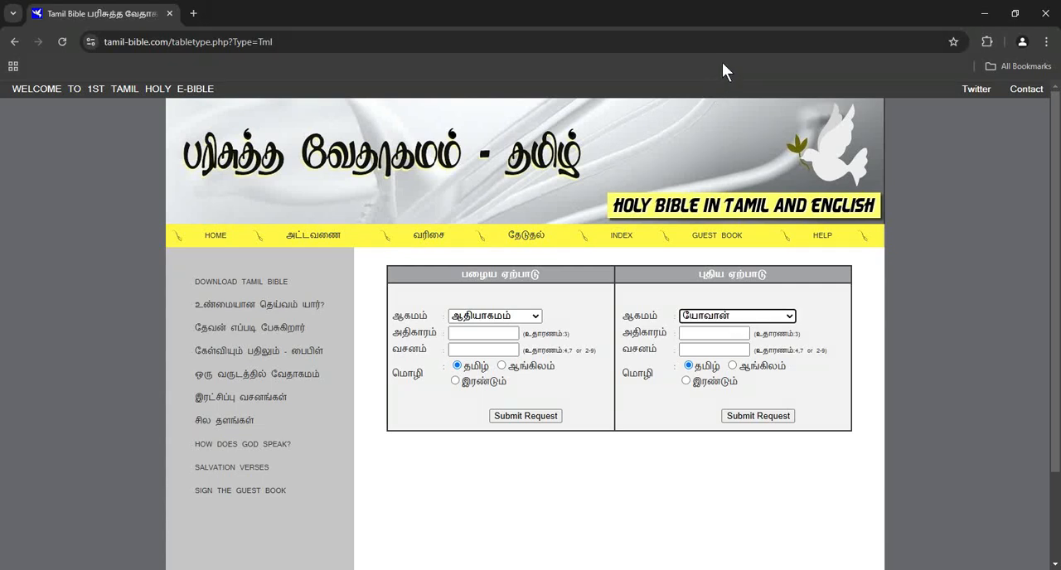
left_click(733, 339)
type("3")
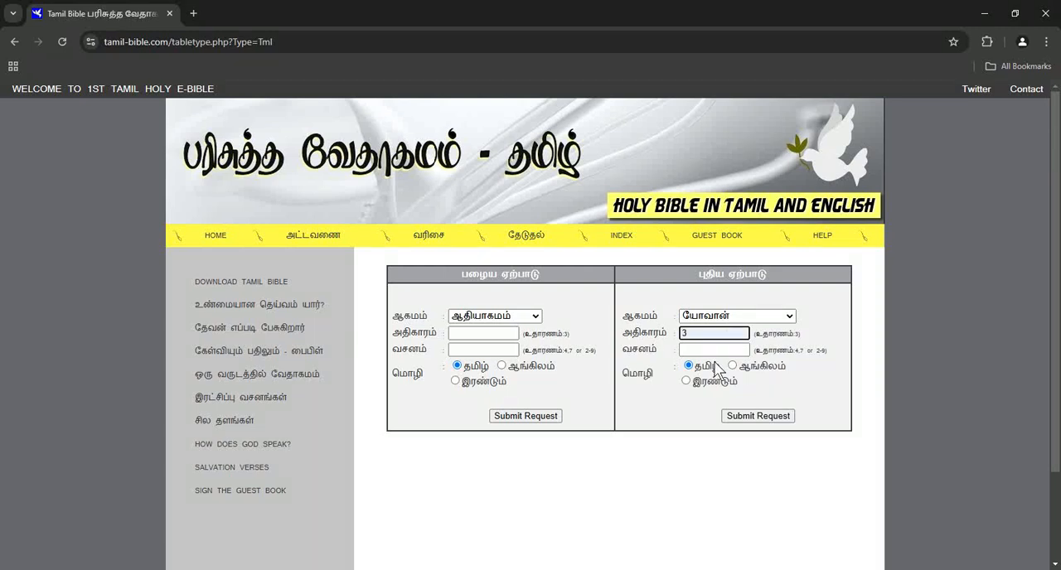
left_click(712, 351)
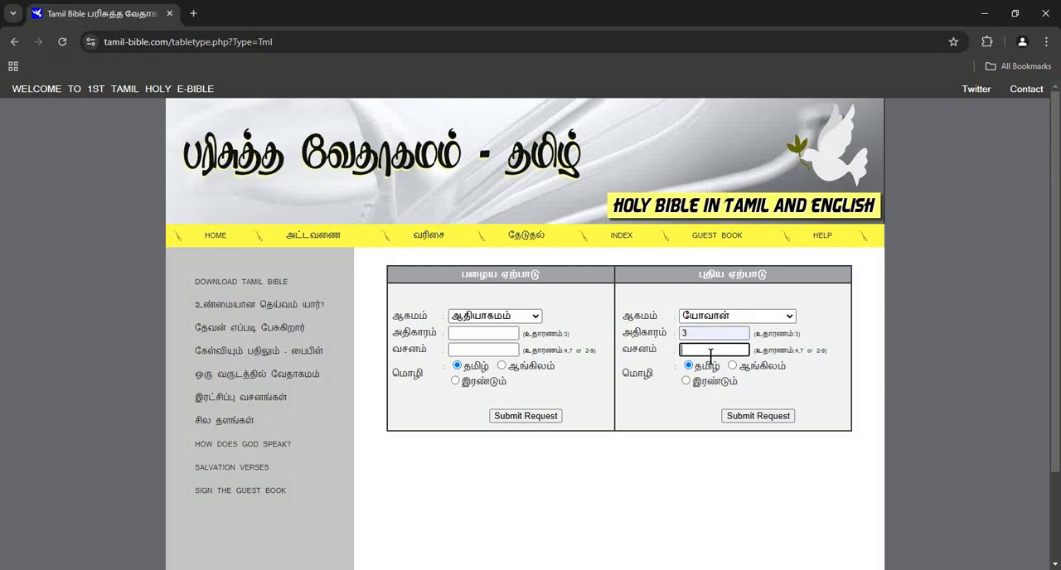
type("16")
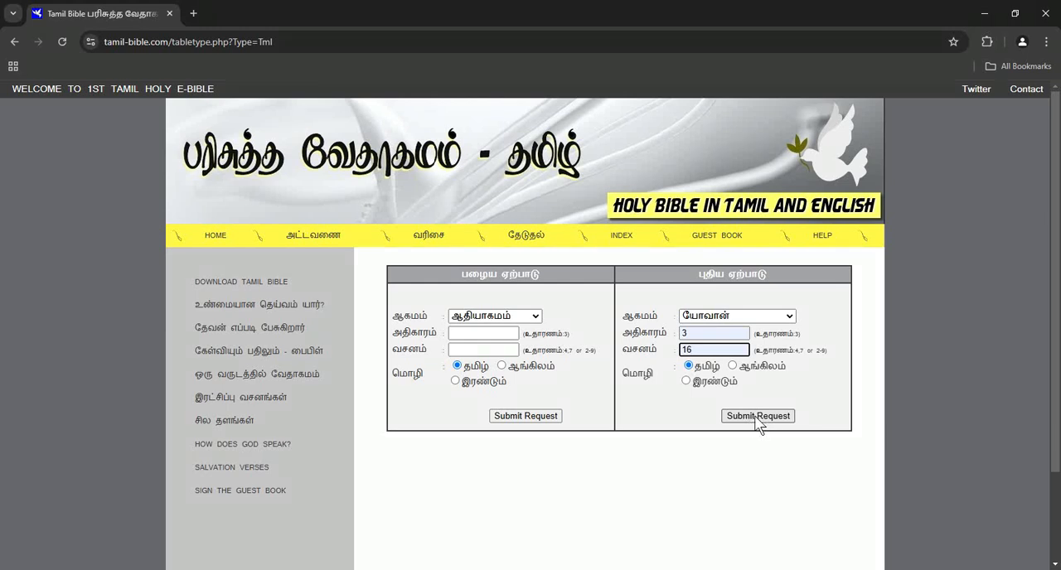
left_click(758, 417)
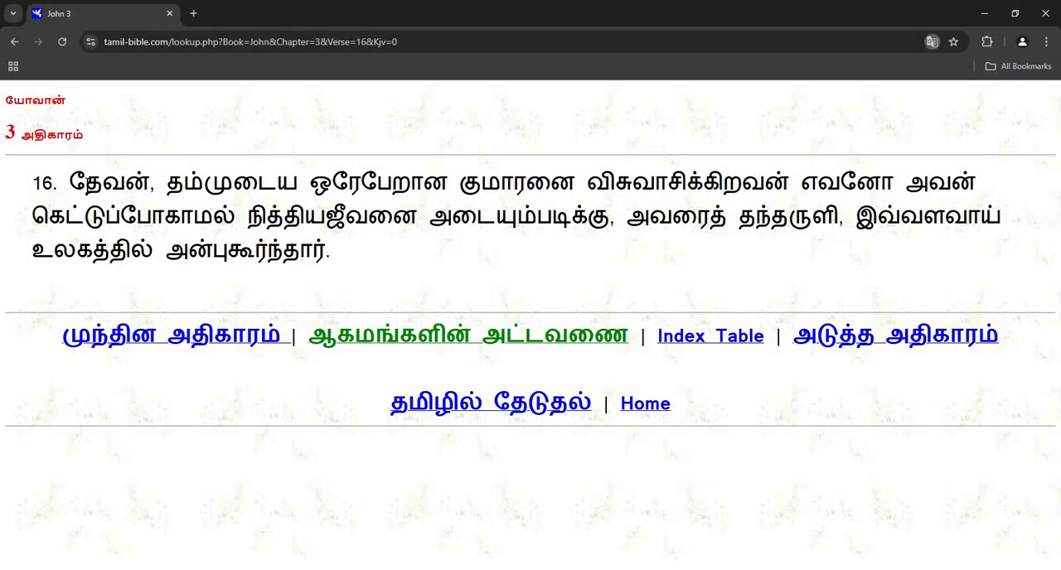
- Copy the Tamil verse text without its number, paste it over the card's subheading placeholder, and move the box up beneath the title
left_click_drag(70, 184, 327, 248)
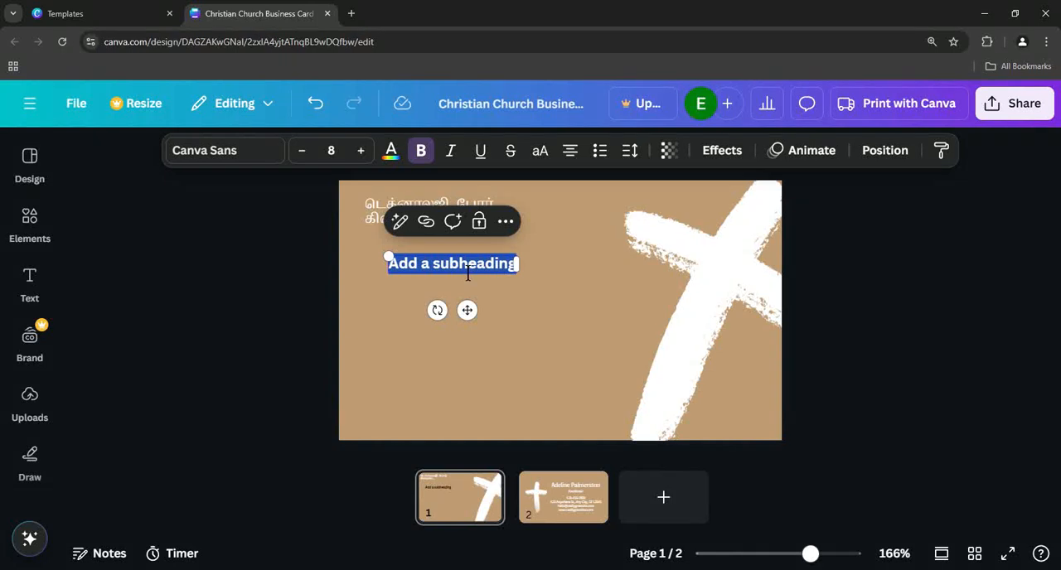
type("தேவன், தம்முடைய ஒரேபேறான குமாரனை விசுவாசிக்கிறவன் எவனோ அவன் கெட்டுப்போகாமல் நித்தியஜீவனை அடையும்படிக்கு, அவரைத் தந்தருளி, இவ்வளவாய் உலகத்தில் அன்புகூர்ந்தார்.")
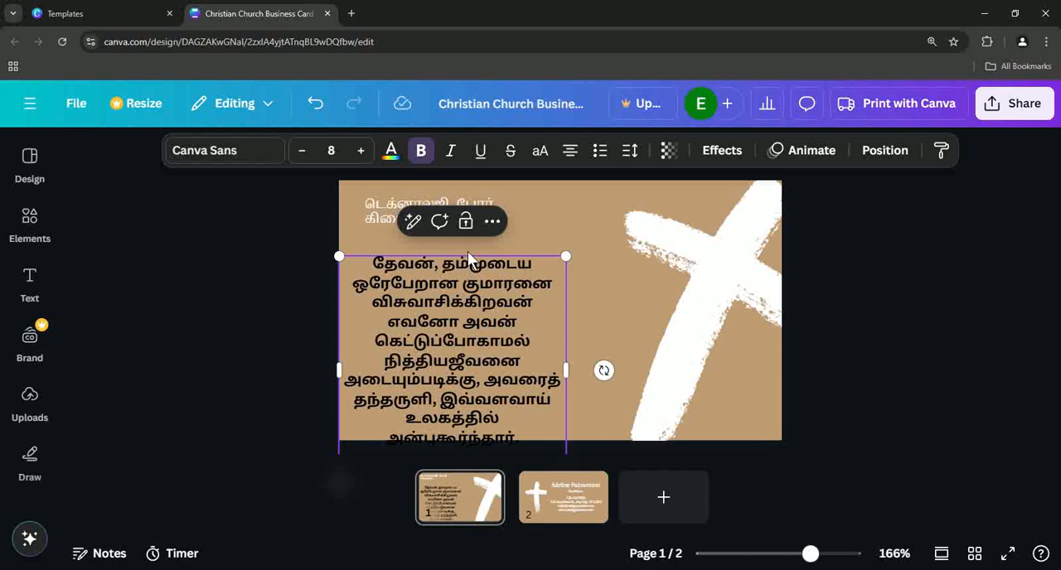
left_click(632, 286)
left_click_drag(434, 326, 442, 301)
- Remove the bullet from the start of the Tamil verse and reposition its text box beneath the title
double_click(407, 240)
key("ctrl+a")
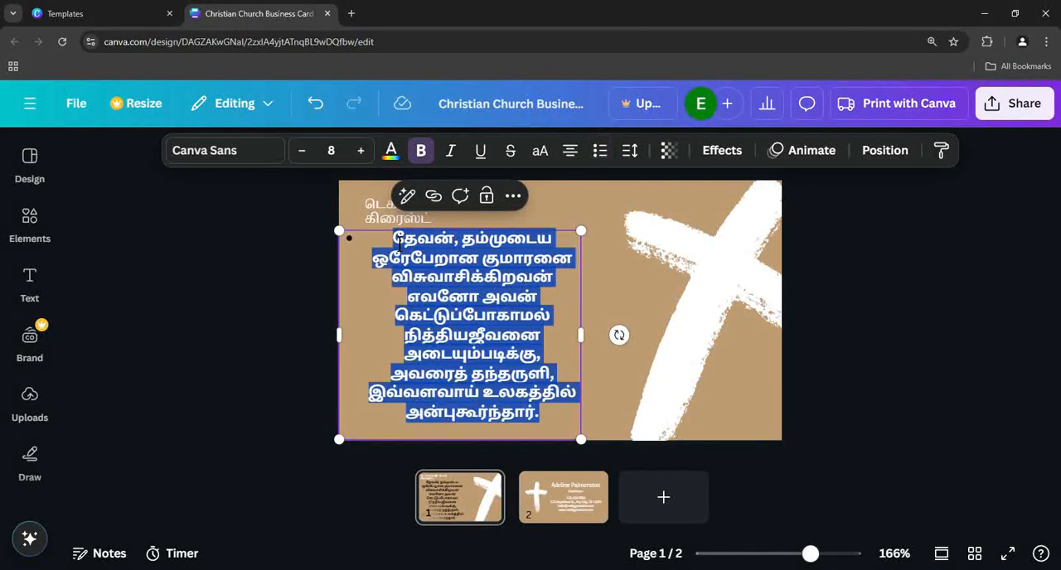
left_click(395, 240)
key("BackSpace")
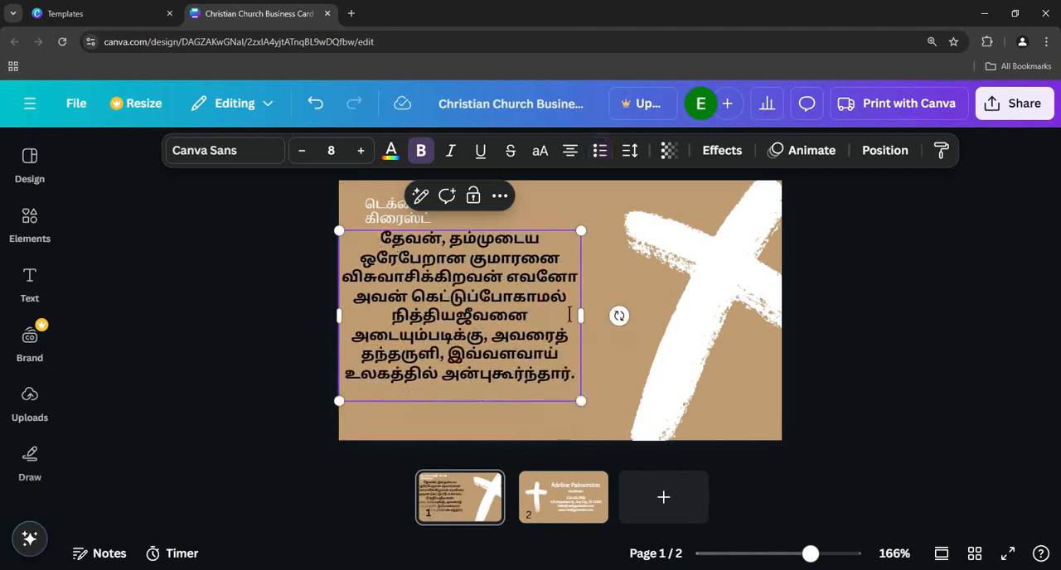
left_click(646, 292)
left_click_drag(488, 295, 517, 313)
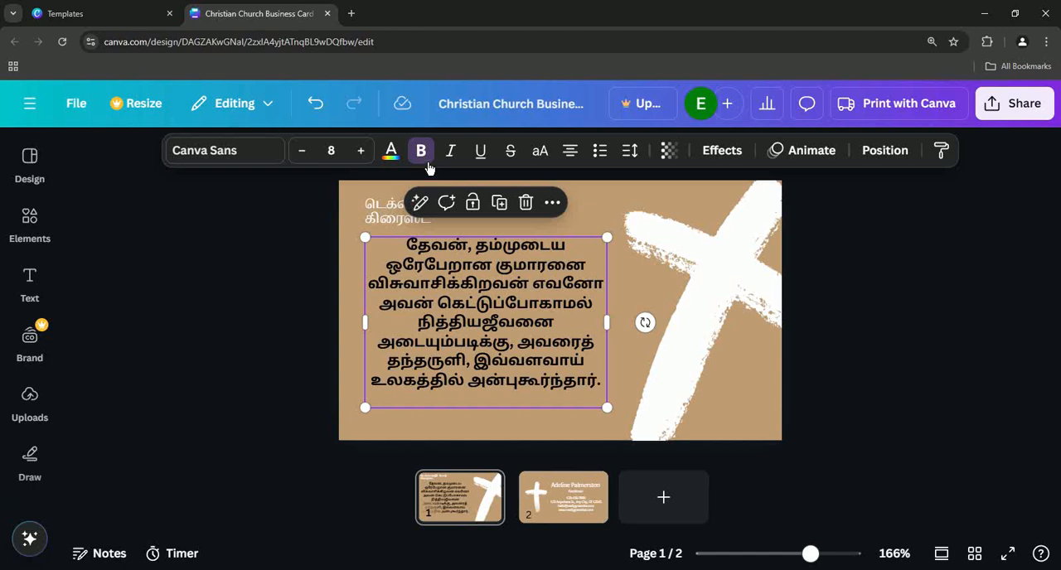
- Change the Tamil verse's text colour to white (#ffffff)
left_click(392, 152)
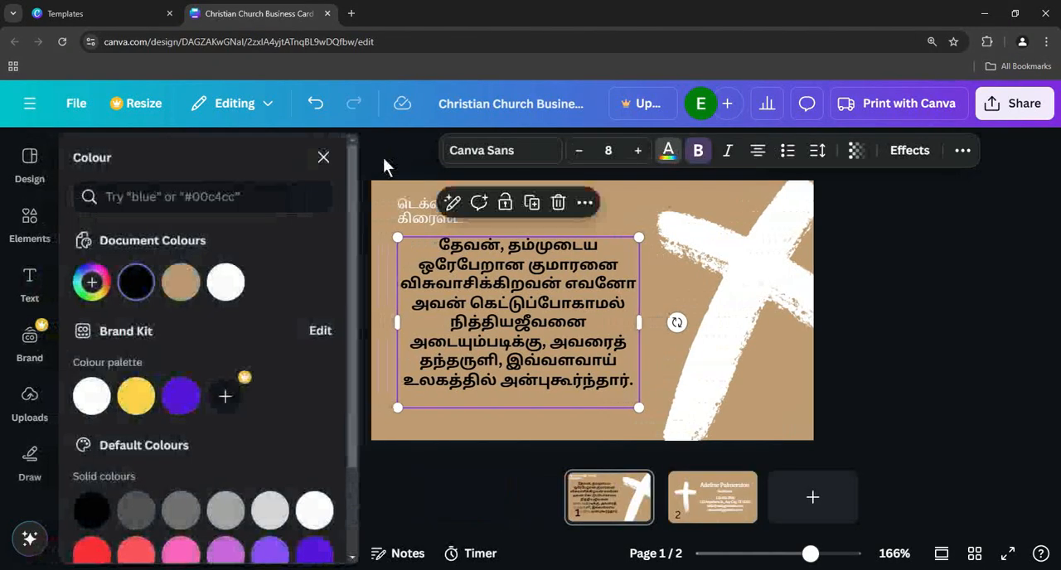
left_click(223, 286)
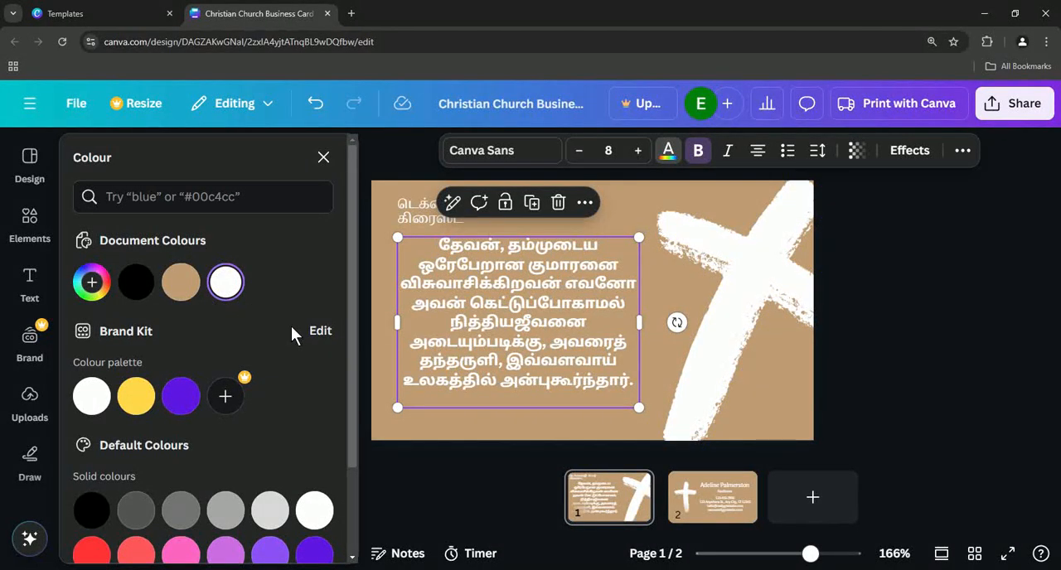
left_click(761, 373)
- Scale the Tamil verse's text down to size 7.2 and align its box with the title's left edge
left_click(480, 297)
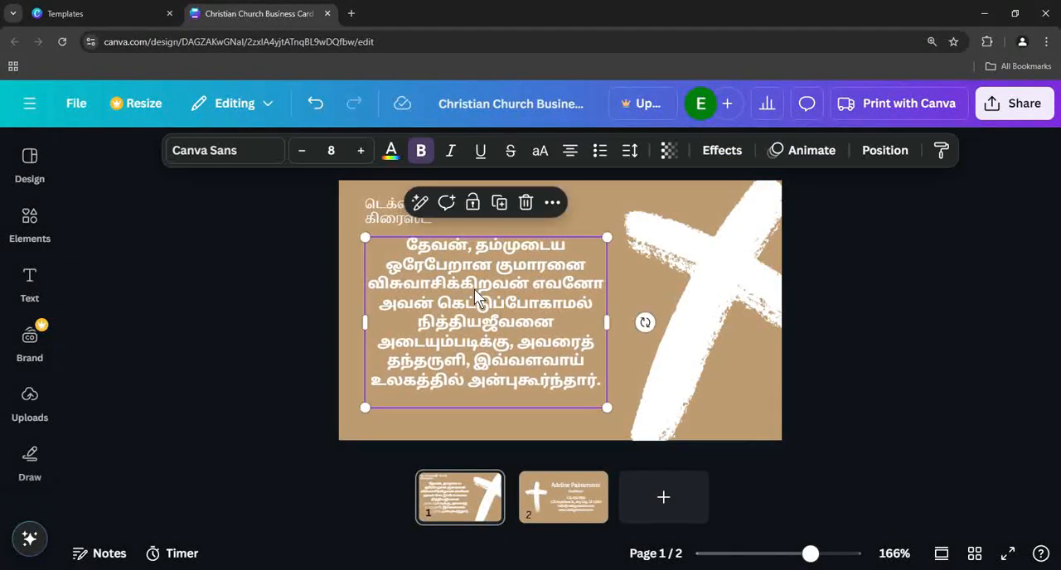
left_click_drag(479, 297, 479, 297)
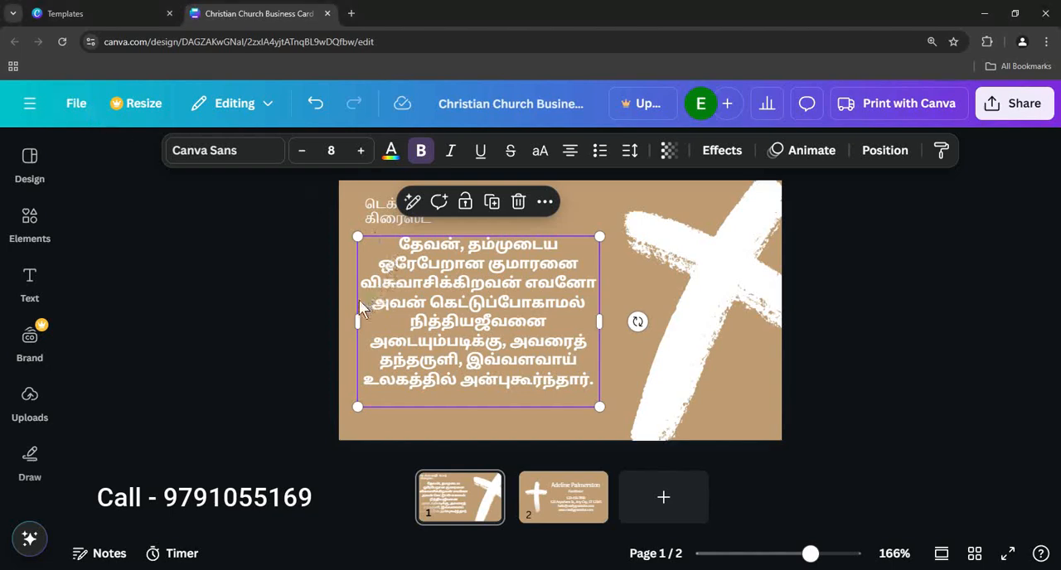
left_click_drag(603, 411, 579, 396)
left_click_drag(518, 319, 525, 320)
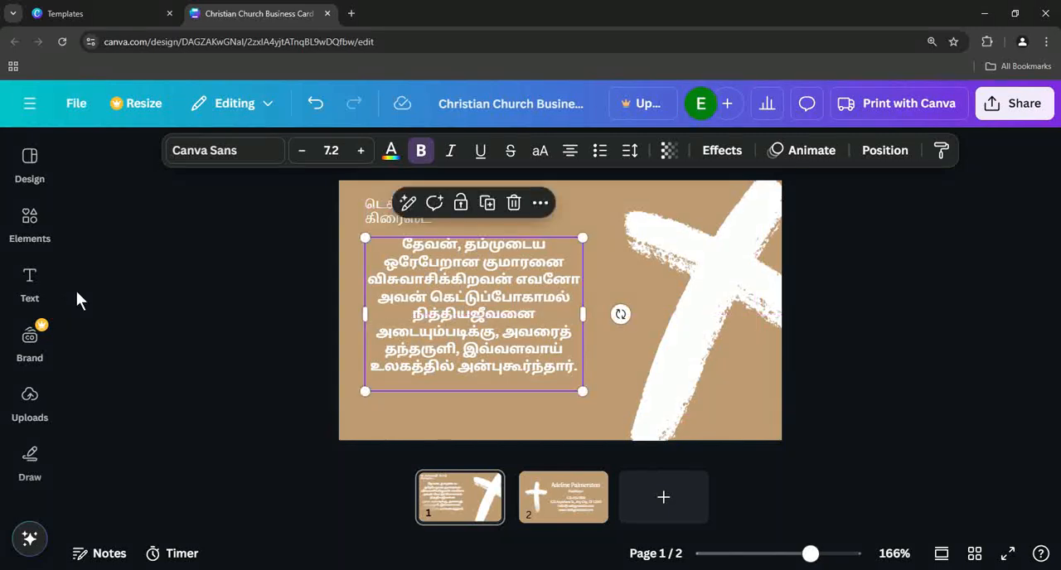
- Add a body text box beneath the verse and paste the reference "யோவான் 3 அதிகாரம்" over its placeholder
left_click(30, 281)
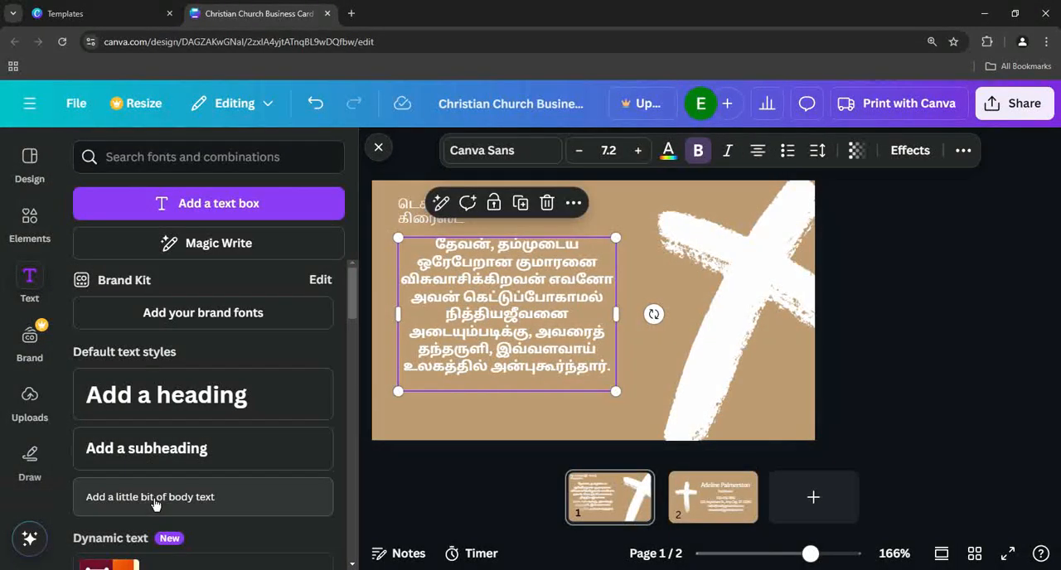
left_click(155, 505)
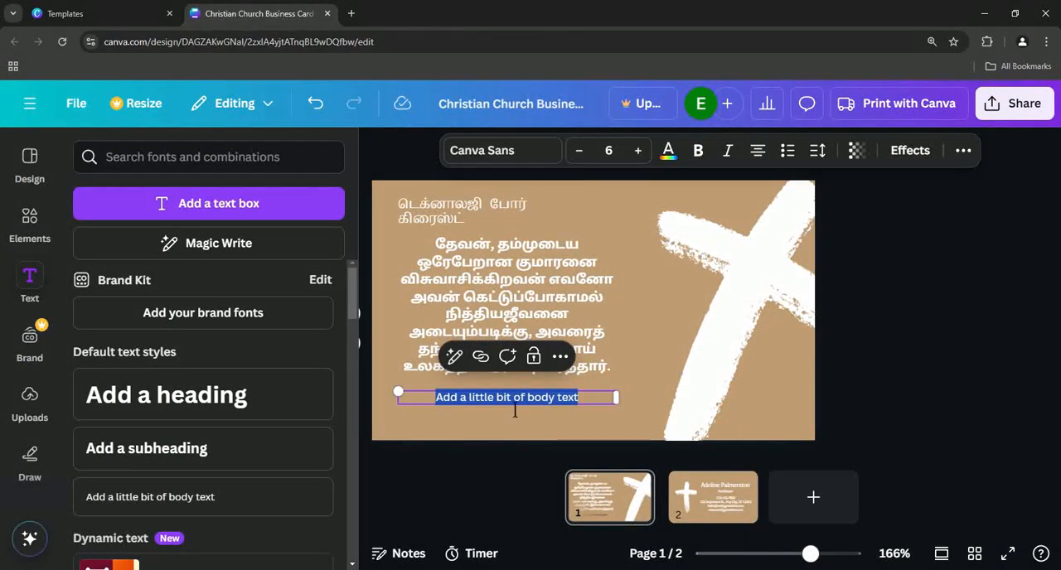
type("யோவான் 3 அதிகாரம்")
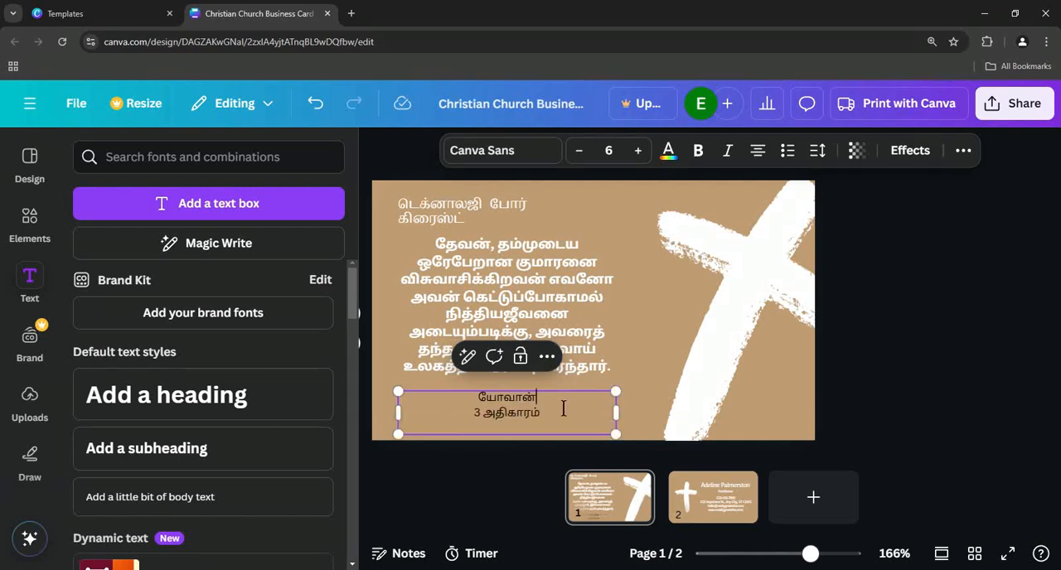
- Edit the pasted reference into the single line "யோவான் 3 : 16", removing the word அதிகாரம்
key("Delete")
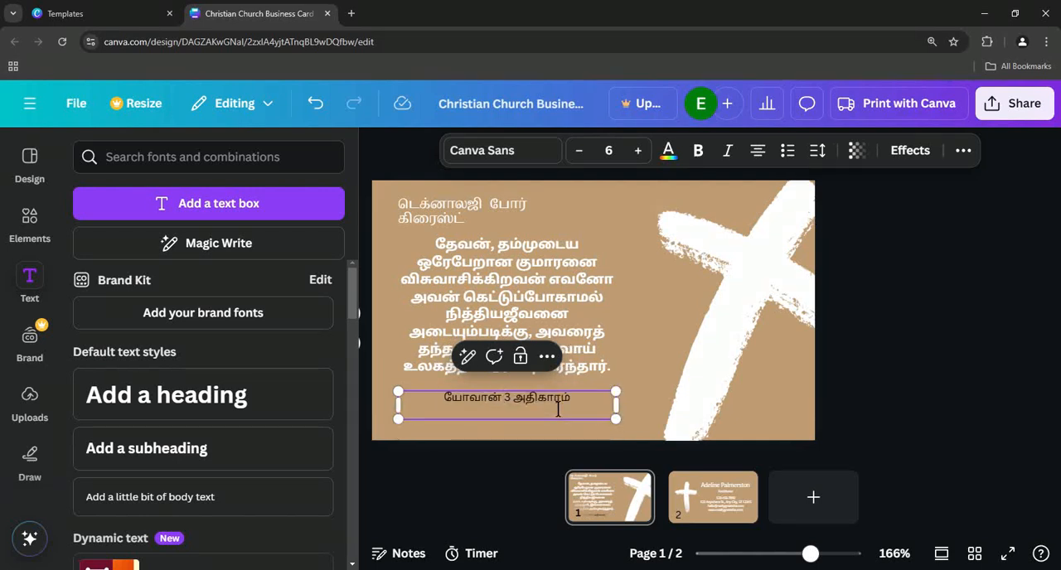
key("Right")
key("Right")
key("Delete")
key("Delete")
key("Delete")
key("Delete")
key("Delete")
key("Delete")
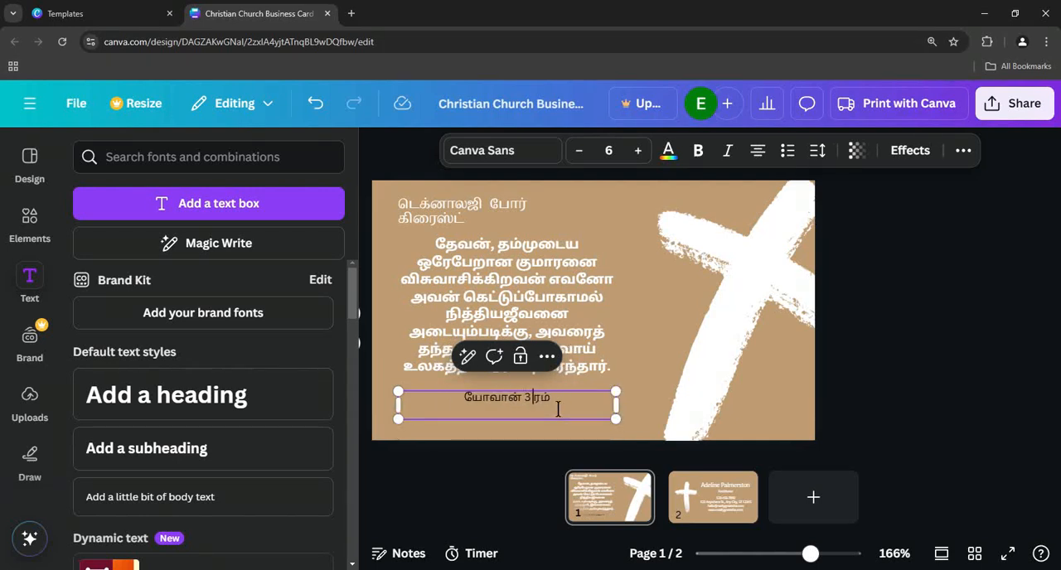
key("Delete")
key("Delete")
type(": ")
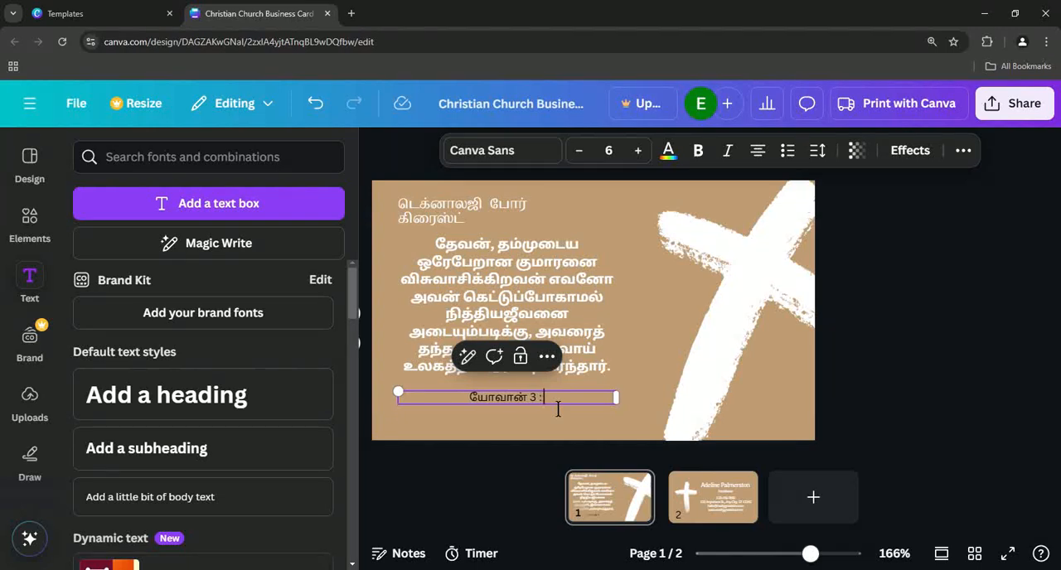
type("16")
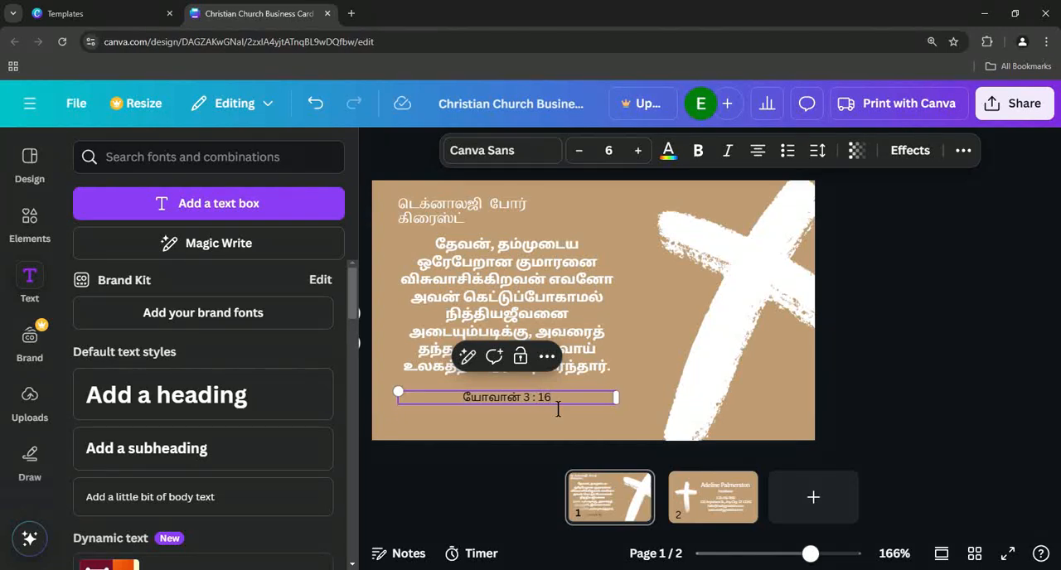
- Narrow the reference's text box and place it under the verse's right end, with its text coloured white (#ffffff)
left_click_drag(616, 403, 537, 403)
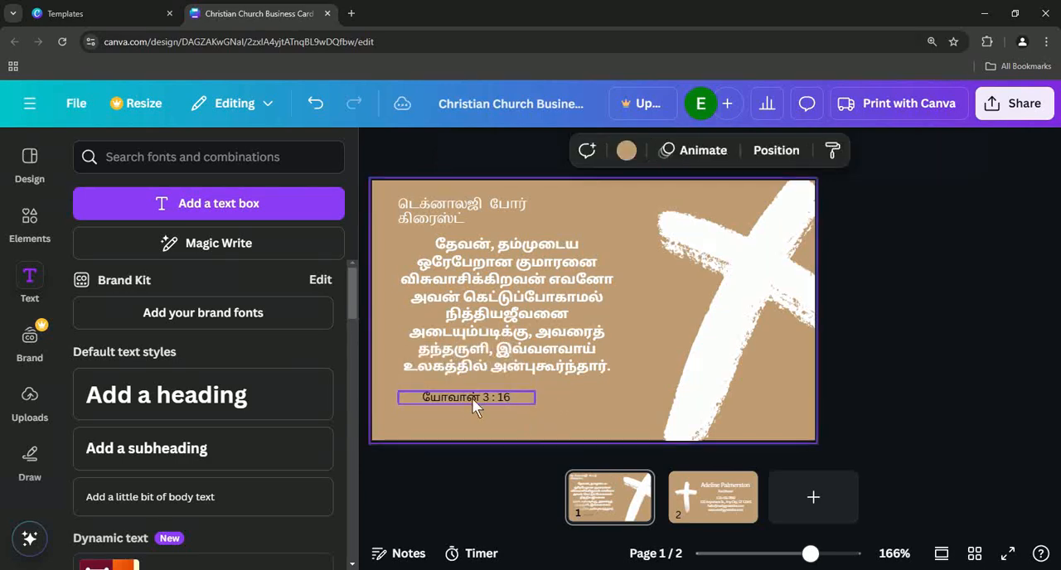
left_click_drag(463, 395, 577, 395)
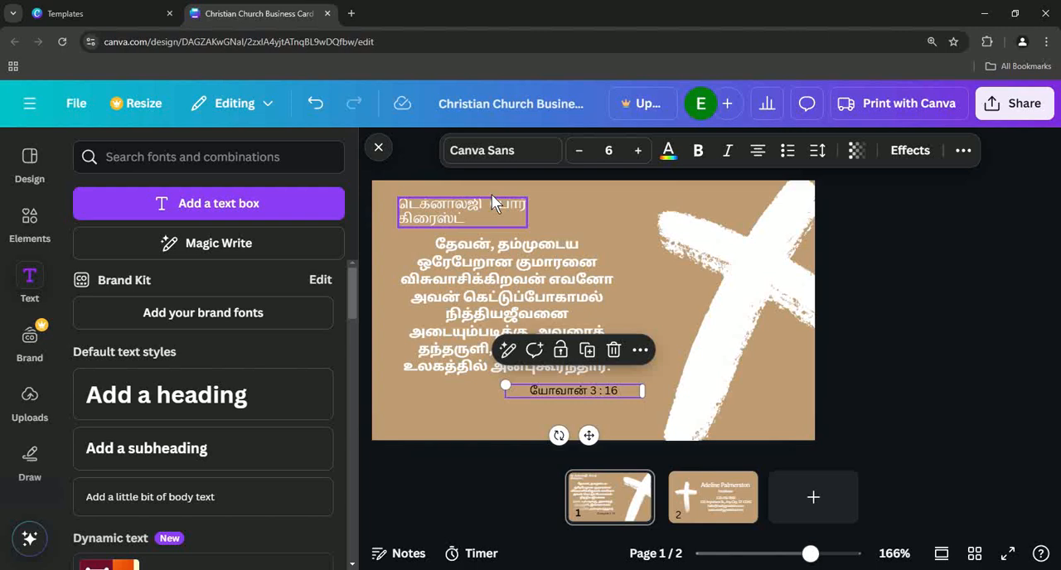
left_click(675, 162)
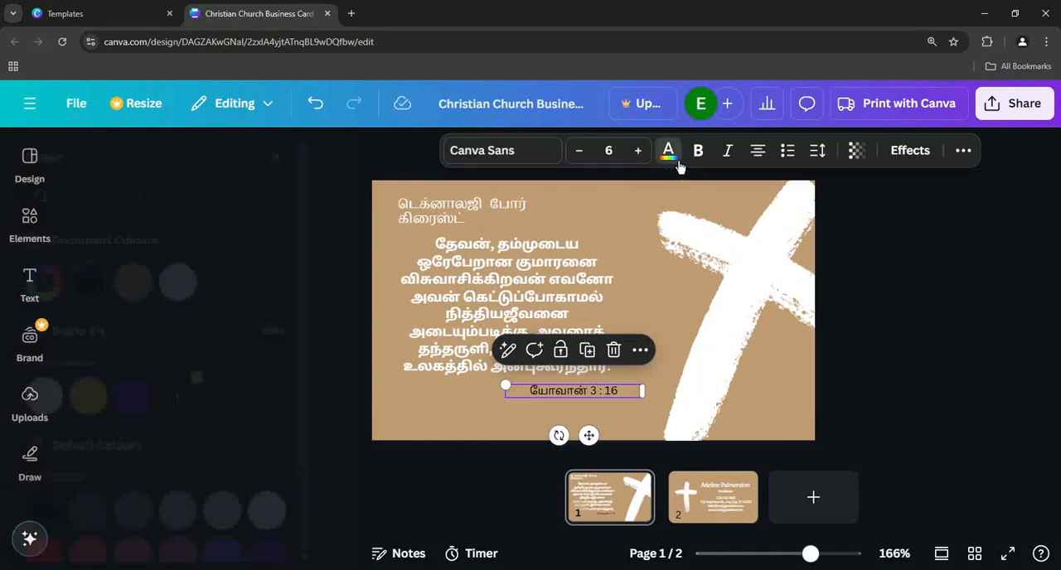
left_click(233, 286)
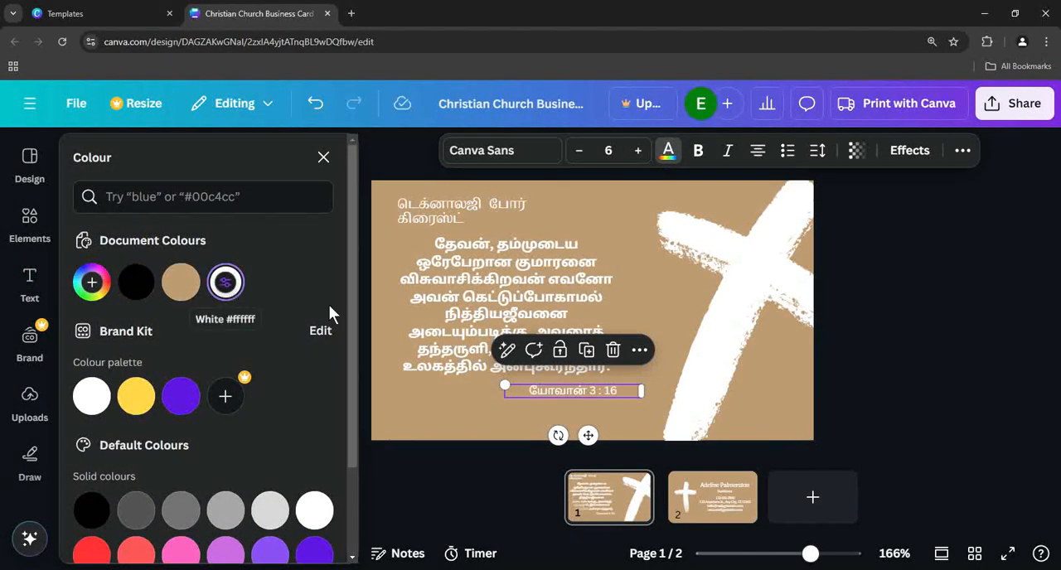
left_click(780, 381)
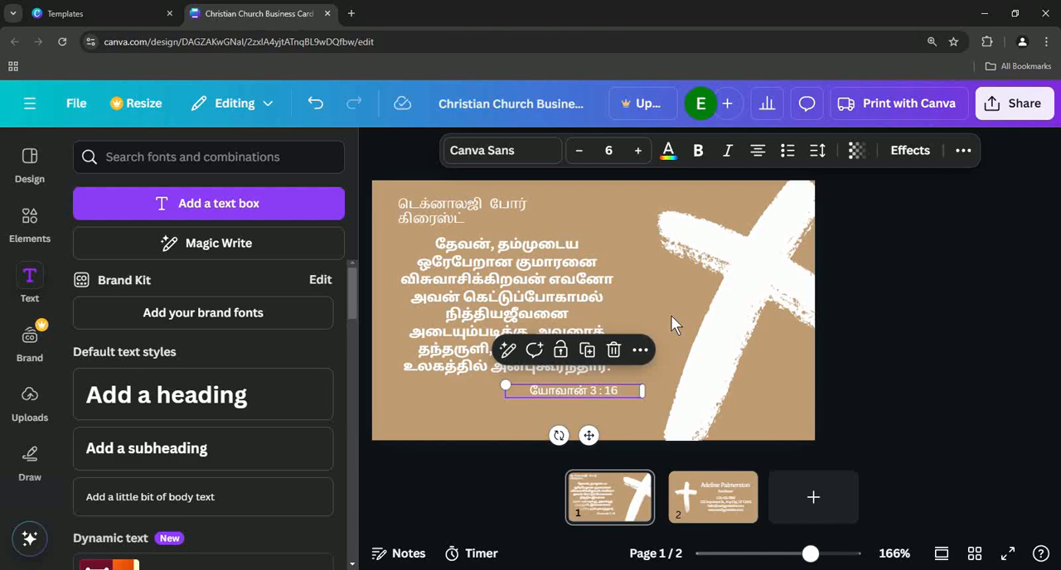
- Delete both white brush strokes that form the cross on the card's right side
mouse_move(754, 293)
left_mouse_down()
mouse_move(754, 314)
mouse_move(751, 279)
mouse_move(743, 291)
mouse_move(756, 285)
mouse_move(745, 284)
left_mouse_up()
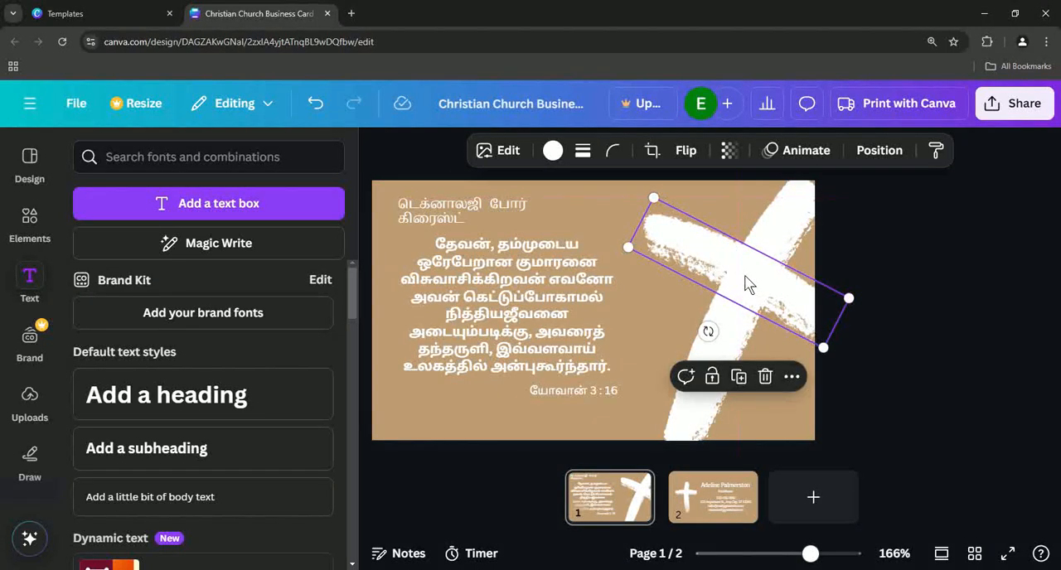
key("Delete")
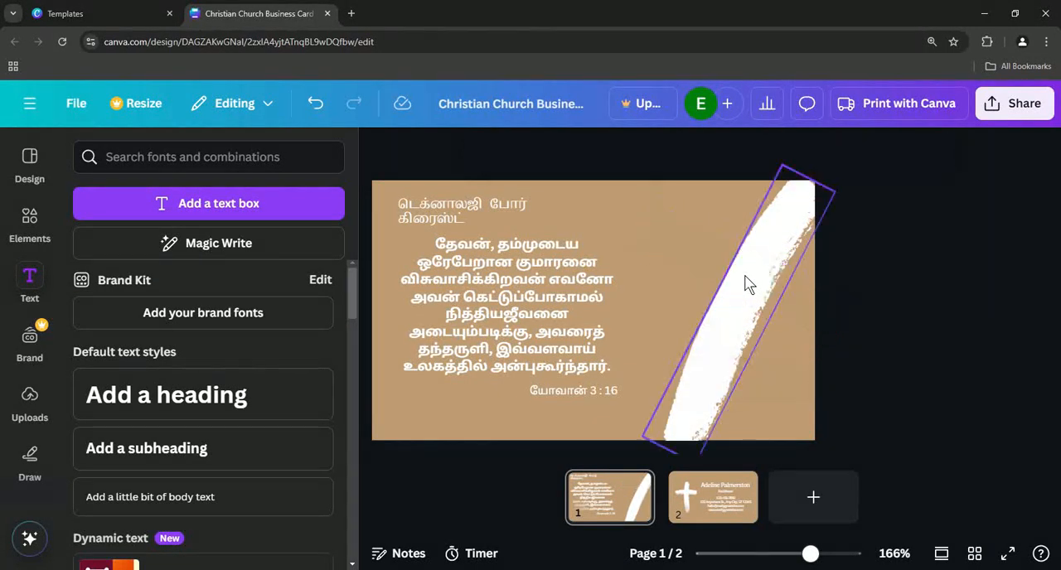
left_click(752, 280)
key("Delete")
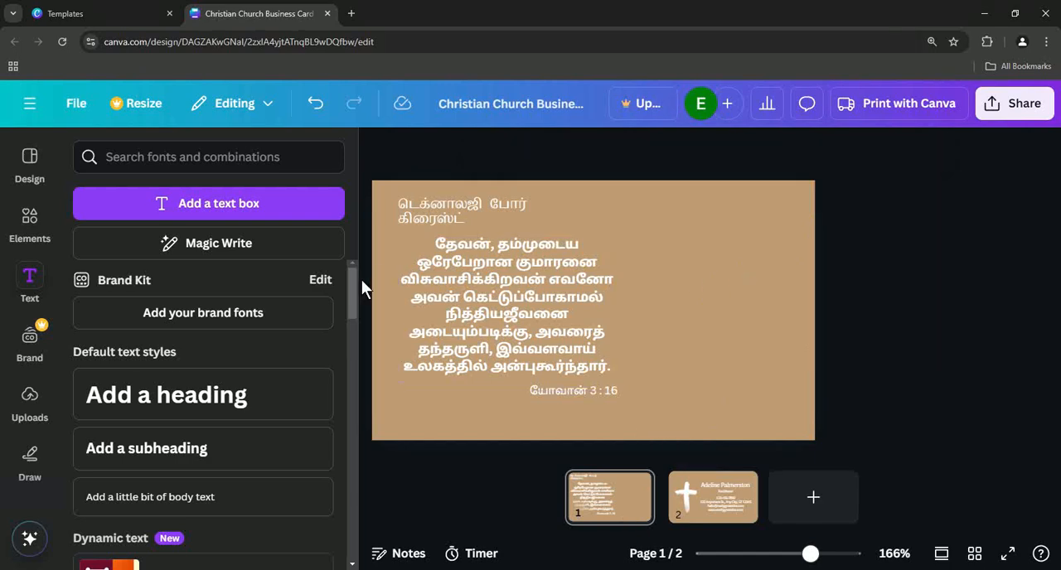
- Find the wooden cross USB pendant image among the uploads and place it on the card to the right of the verse
left_click(31, 405)
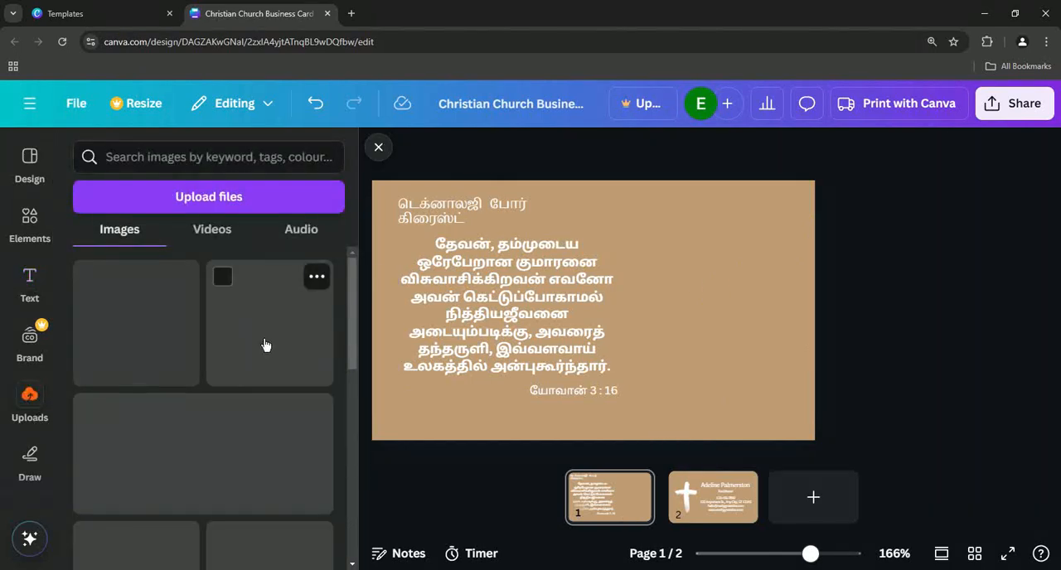
left_click_drag(352, 296, 357, 527)
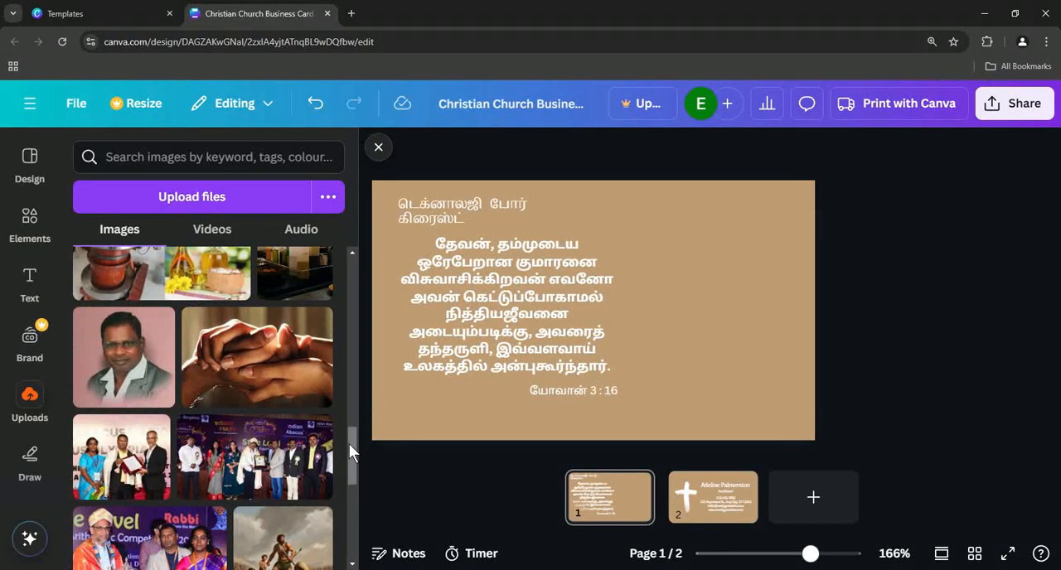
left_click_drag(349, 443, 358, 519)
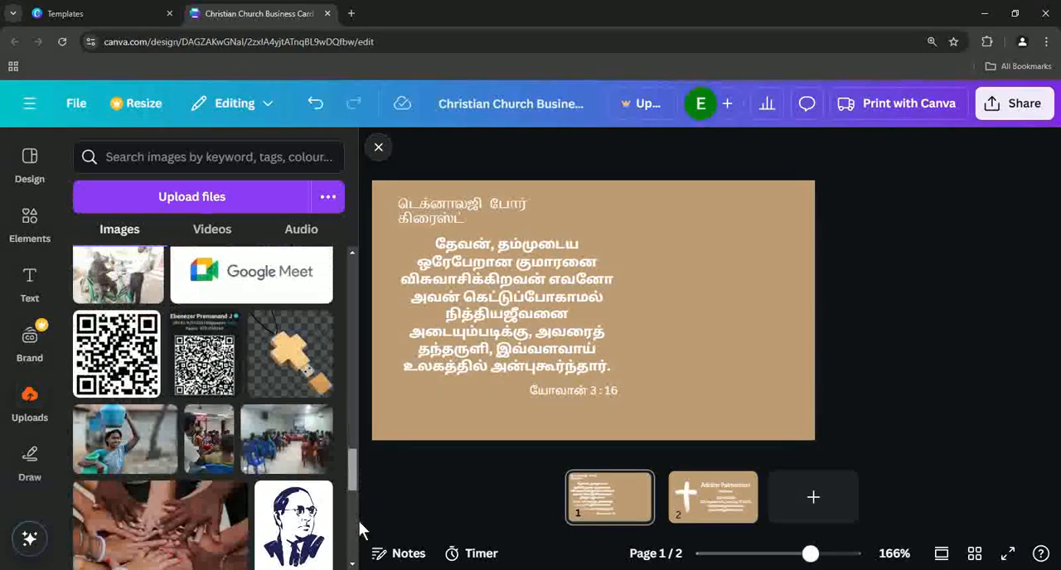
left_click_drag(291, 366, 676, 260)
left_click(946, 307)
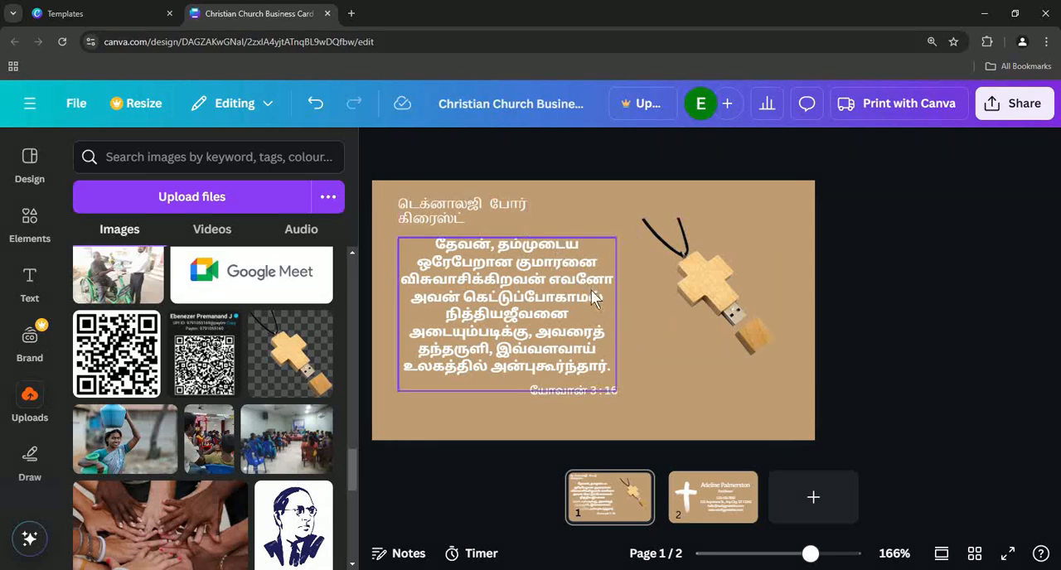
- Shift the title slightly up and left on page 1, and shift the white cross slightly up on page 2
left_click(444, 209)
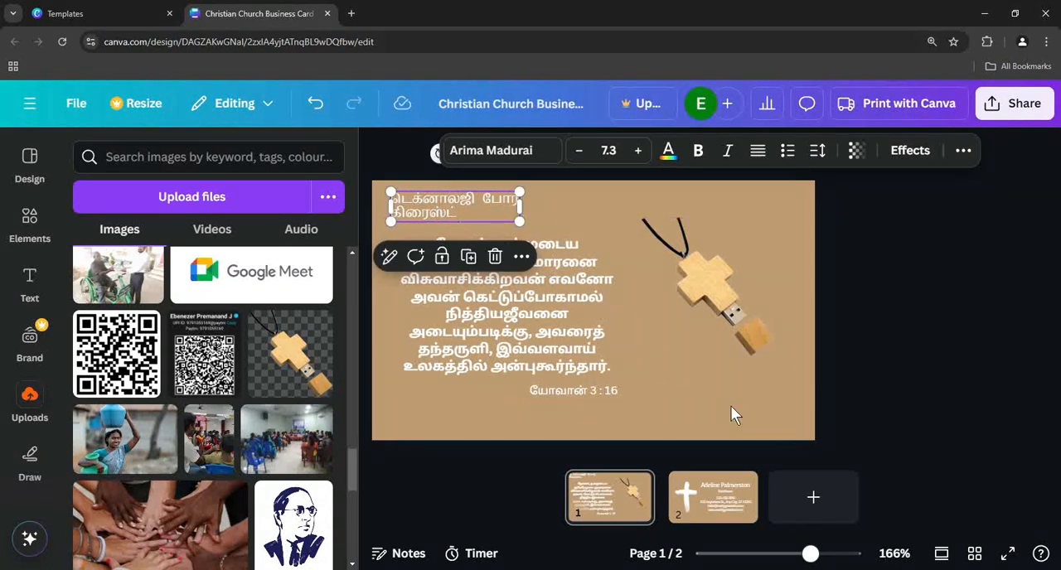
left_click(726, 506)
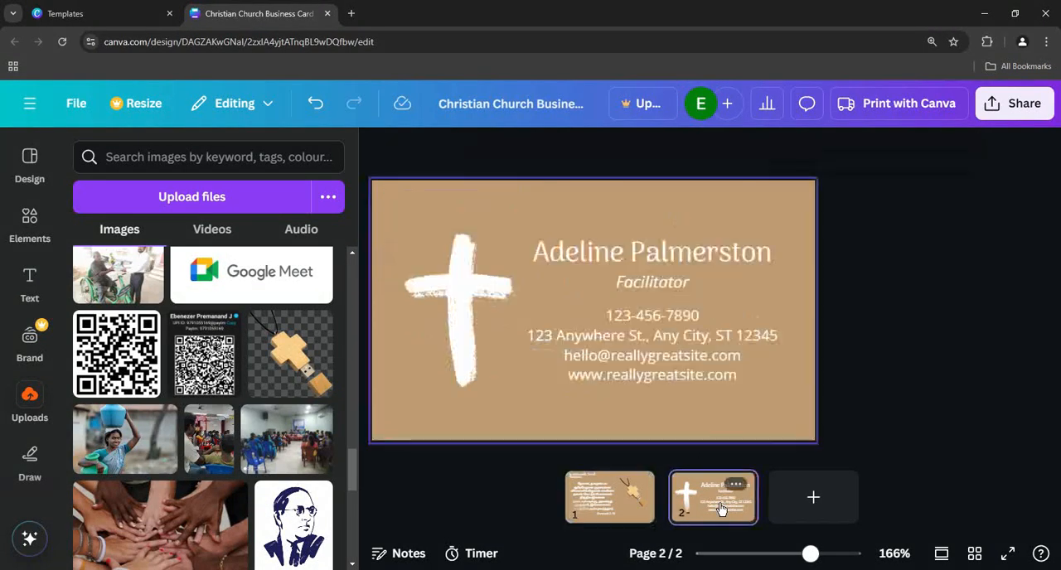
left_click(462, 300)
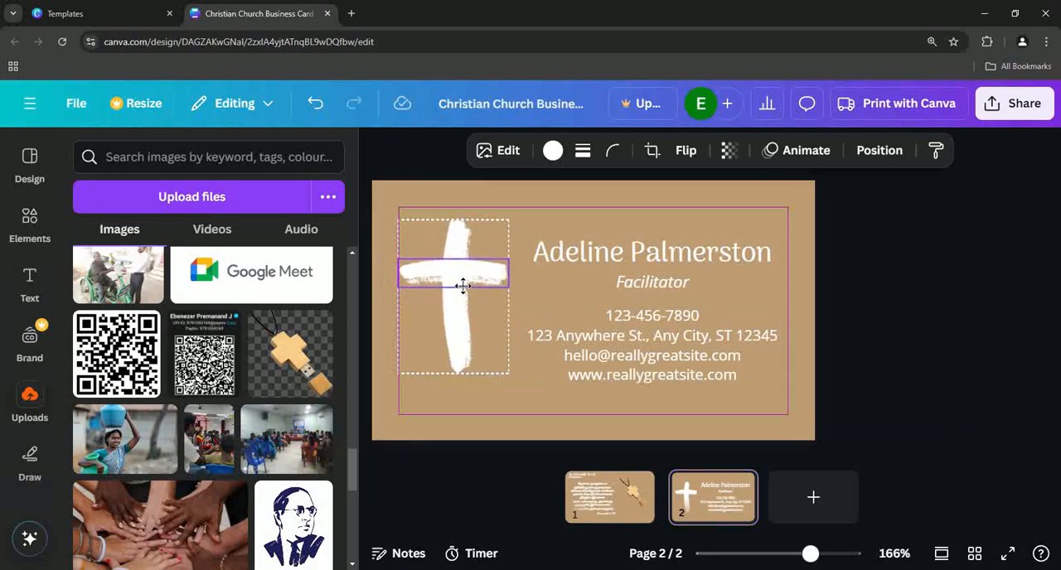
- Replace the placeholder name on page 2 with the card owner's name in Tamil, and widen its text box slightly
left_click(660, 259)
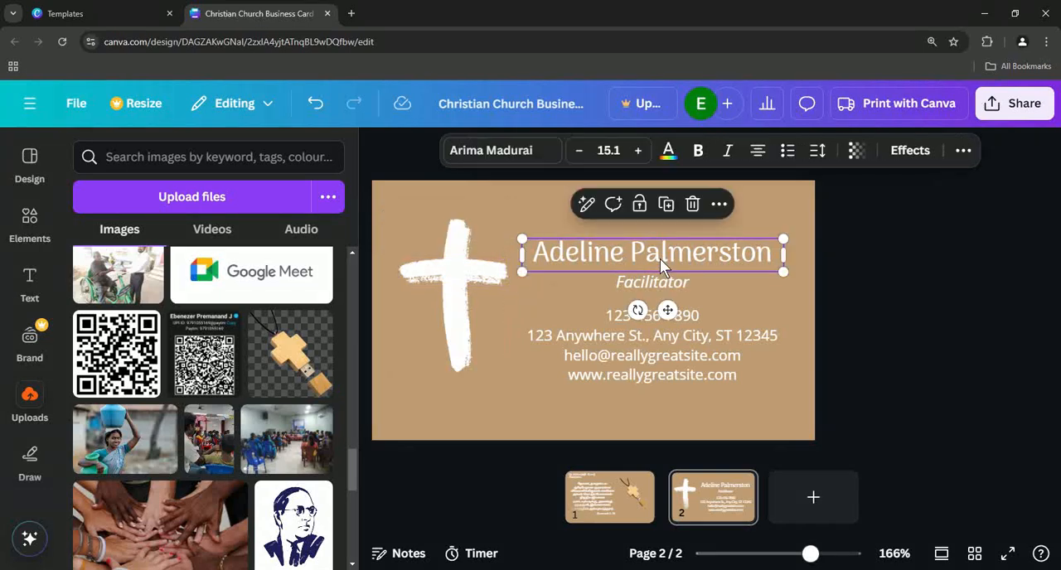
left_click(669, 267)
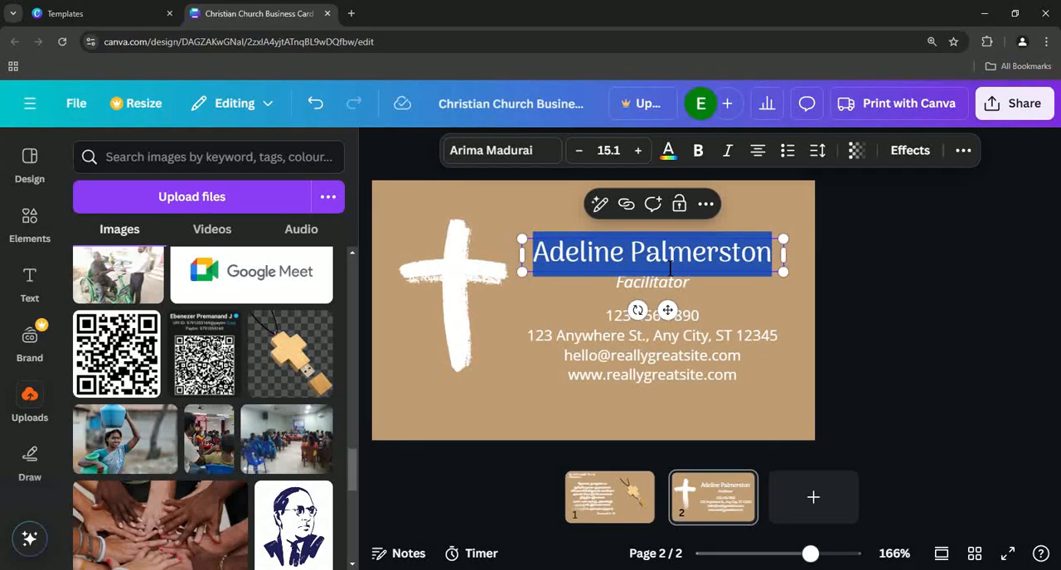
key("Escape")
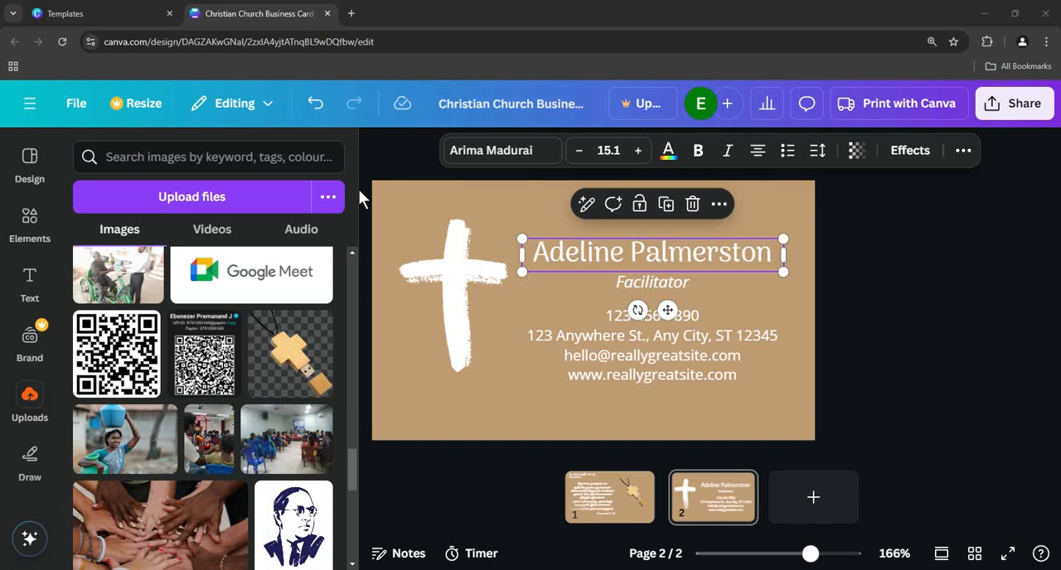
double_click(627, 260)
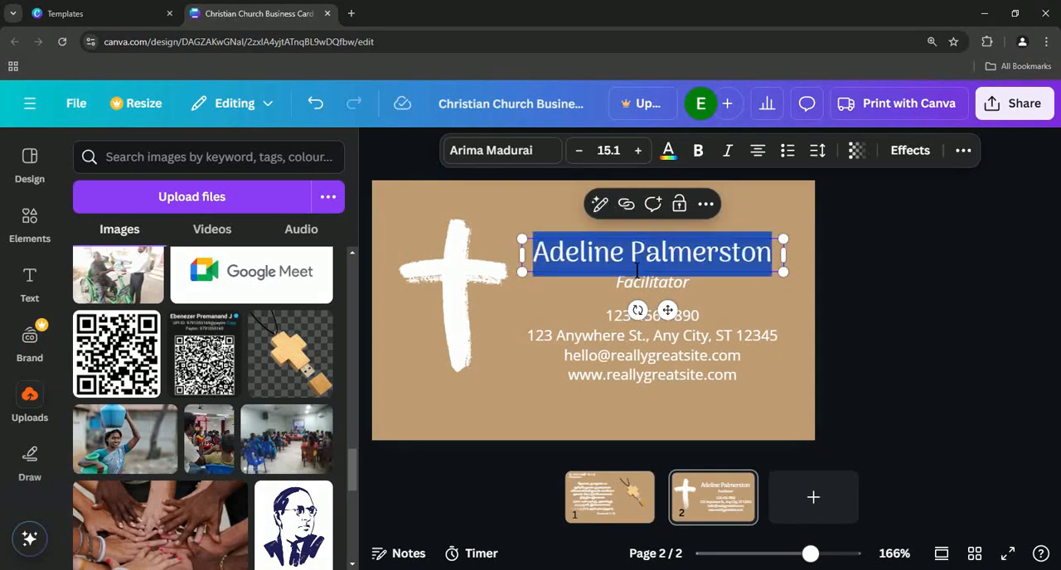
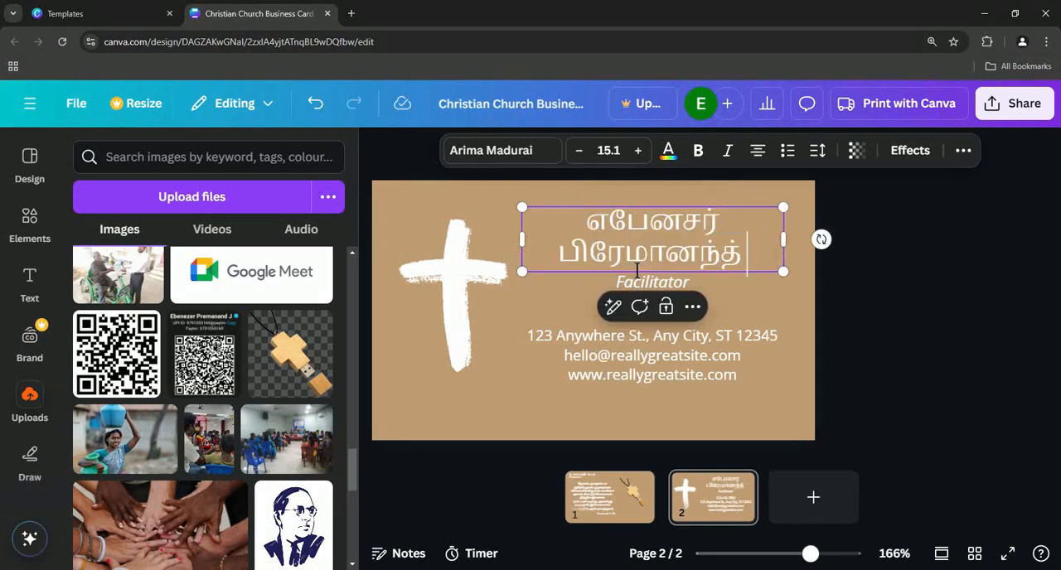
left_click(889, 304)
left_click(665, 247)
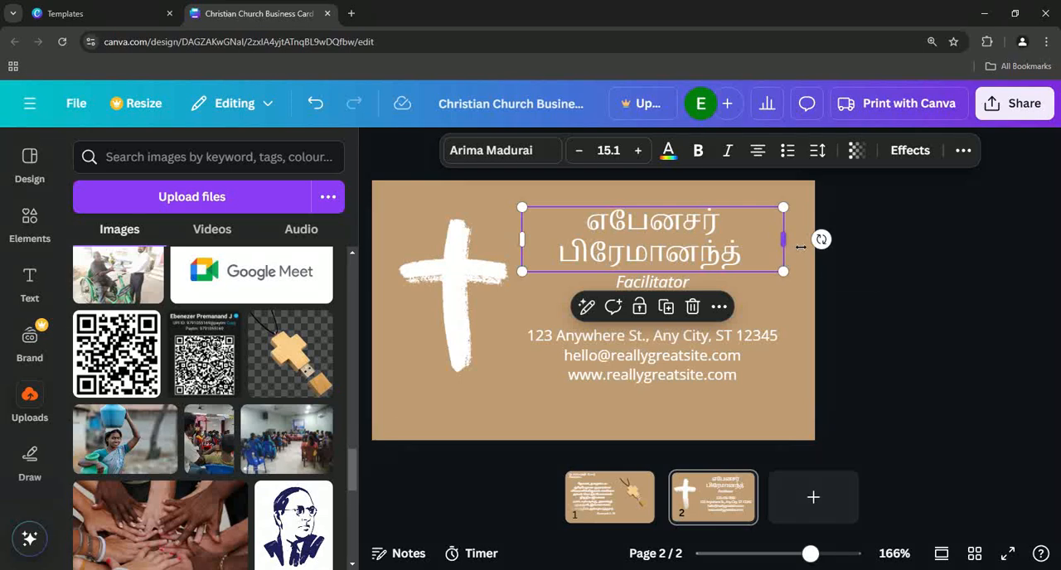
left_click_drag(801, 246, 796, 240)
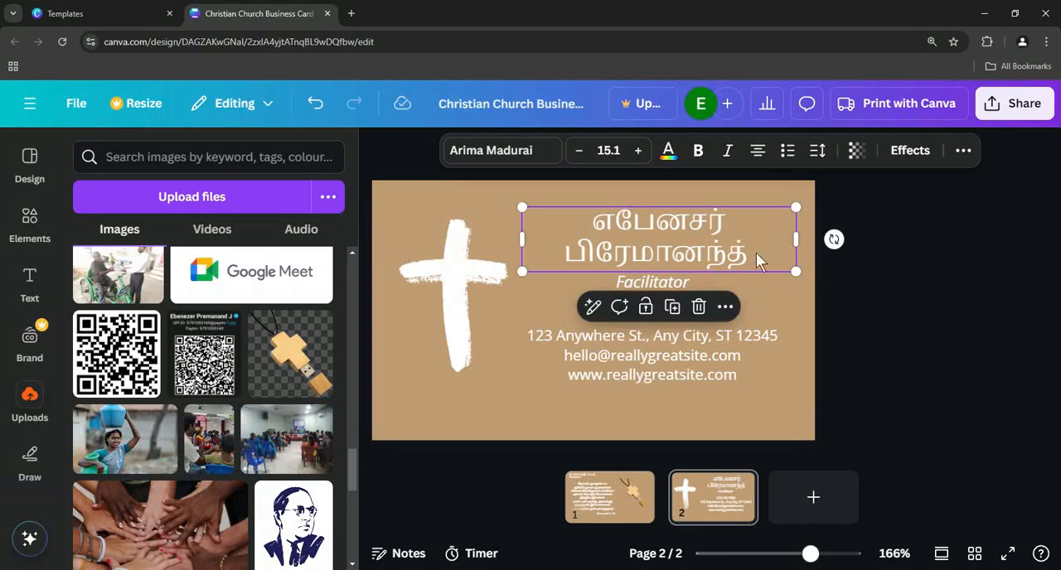
- Clear the Facilitator line and replace the contact details with the job title "வெப் டெவலப்பர்", placed directly under the name
left_click(640, 284)
left_click(640, 284)
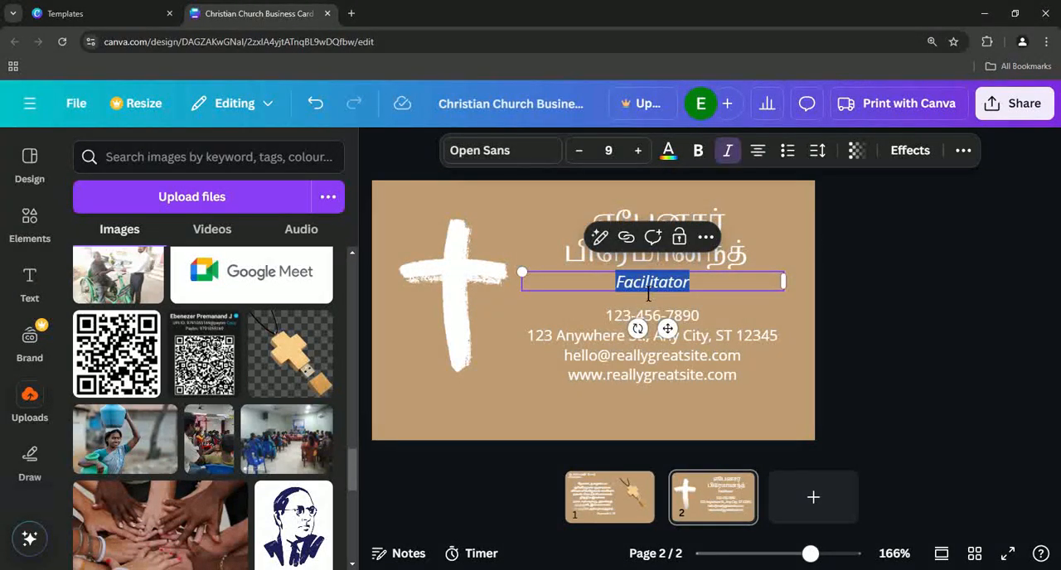
key("BackSpace")
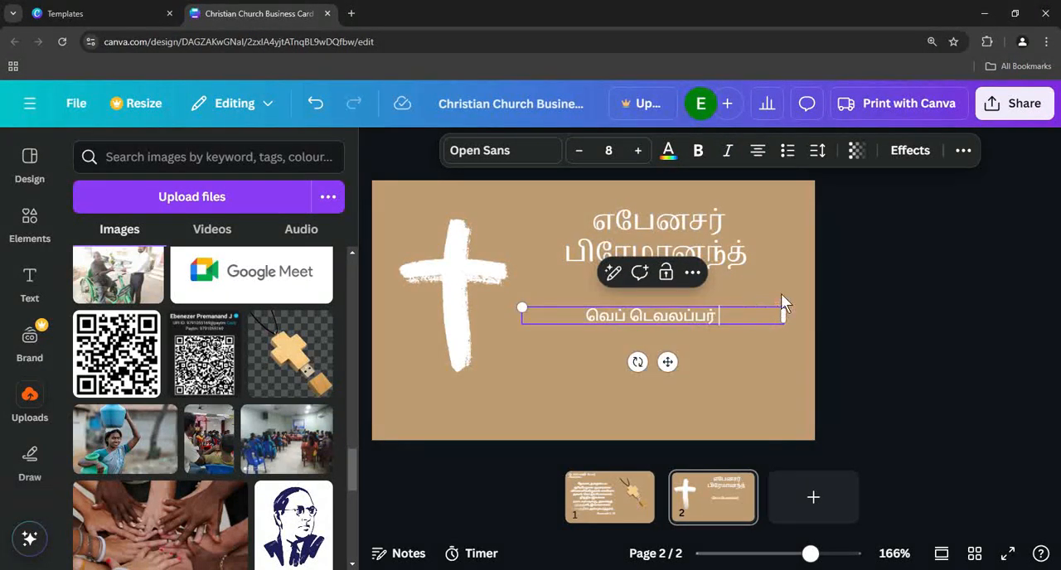
left_click(836, 285)
left_click_drag(711, 313, 730, 290)
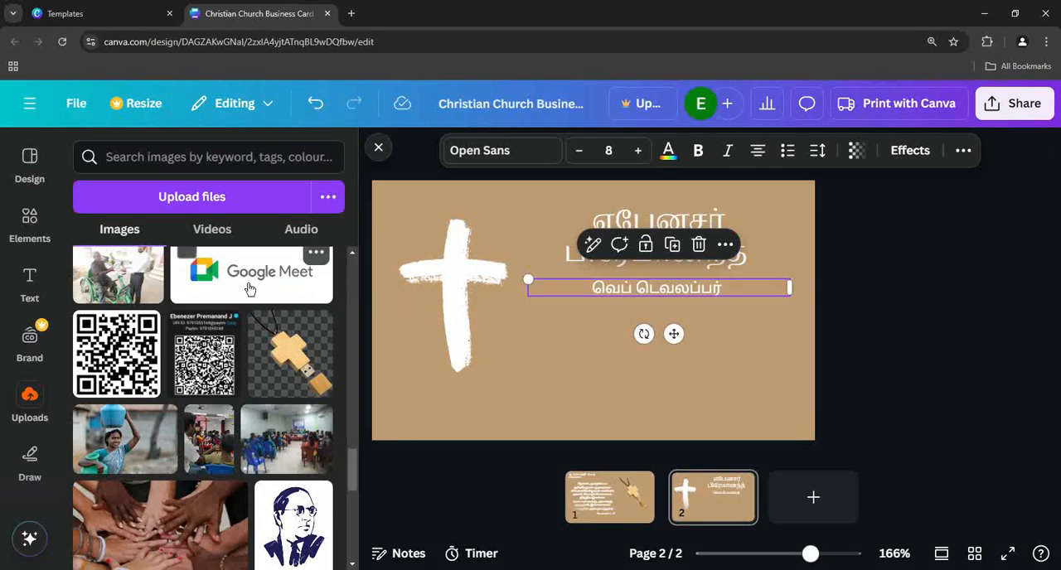
- Duplicate the job title line, place the copy below it, and replace the copy's text with the locality in Tamil
left_click(35, 292)
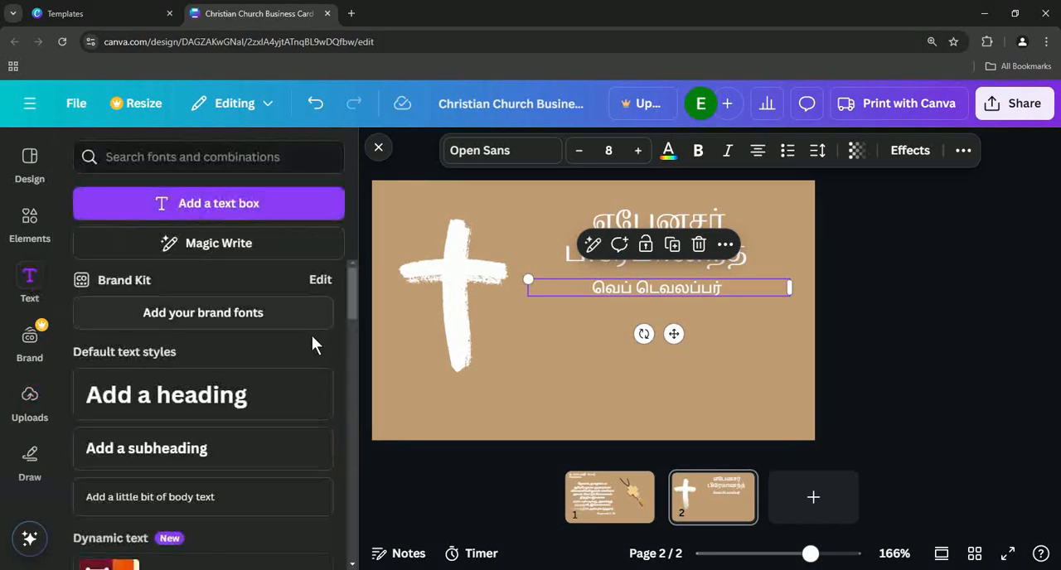
right_click(611, 285)
left_click(681, 239)
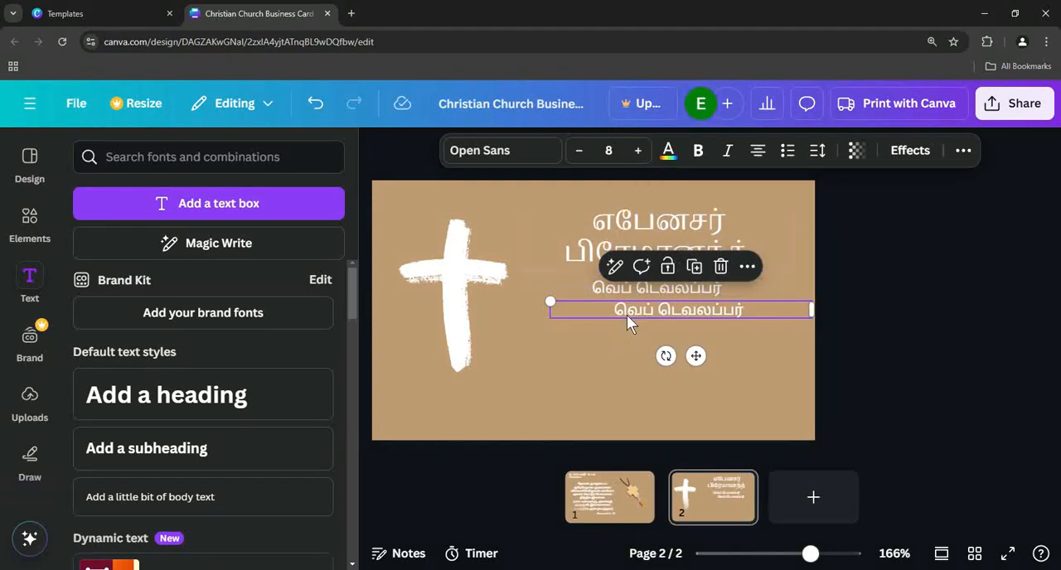
left_click_drag(628, 318, 628, 343)
double_click(626, 345)
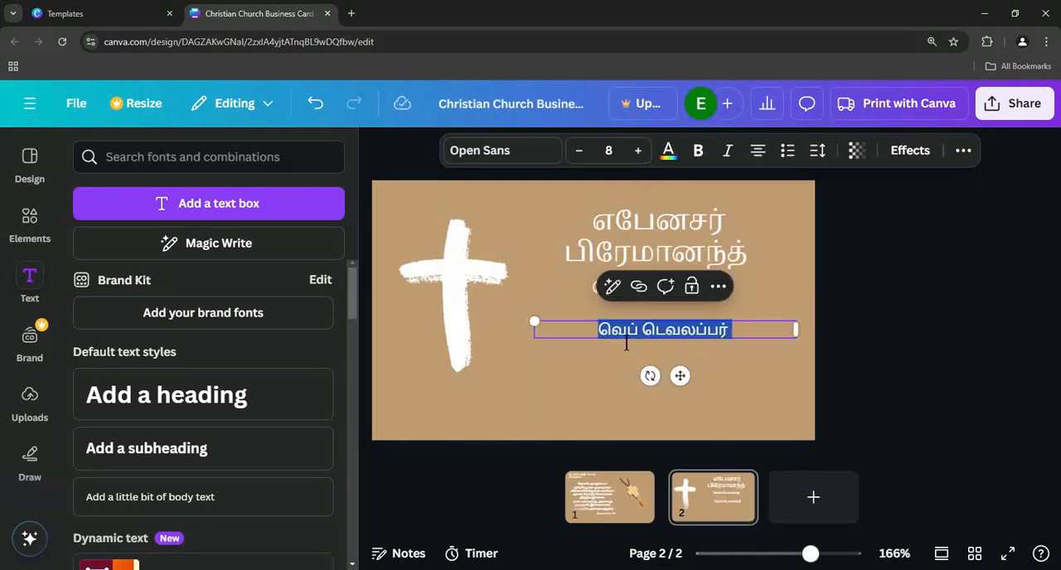
type("புரசைவாக்கம்")
left_click(730, 357)
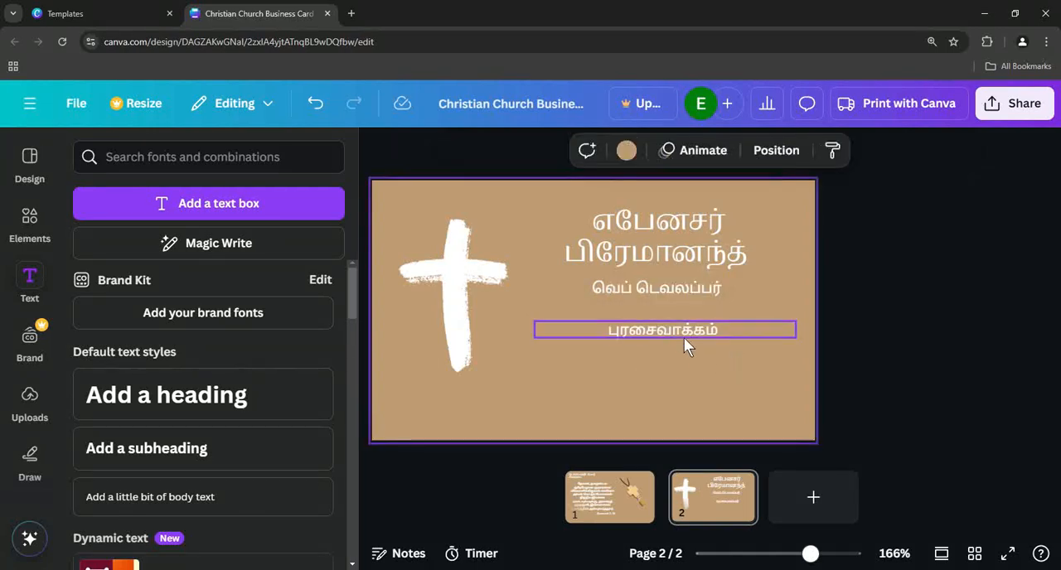
- Align the locality line under the job title and add a copy below it reading "Mob :" followed by the mobile number
left_click_drag(679, 336, 672, 328)
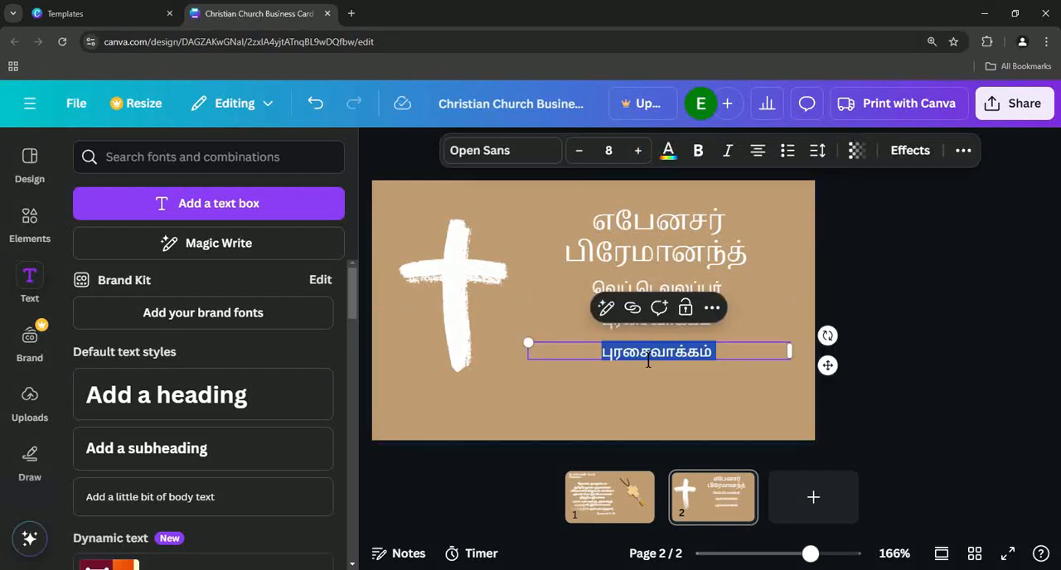
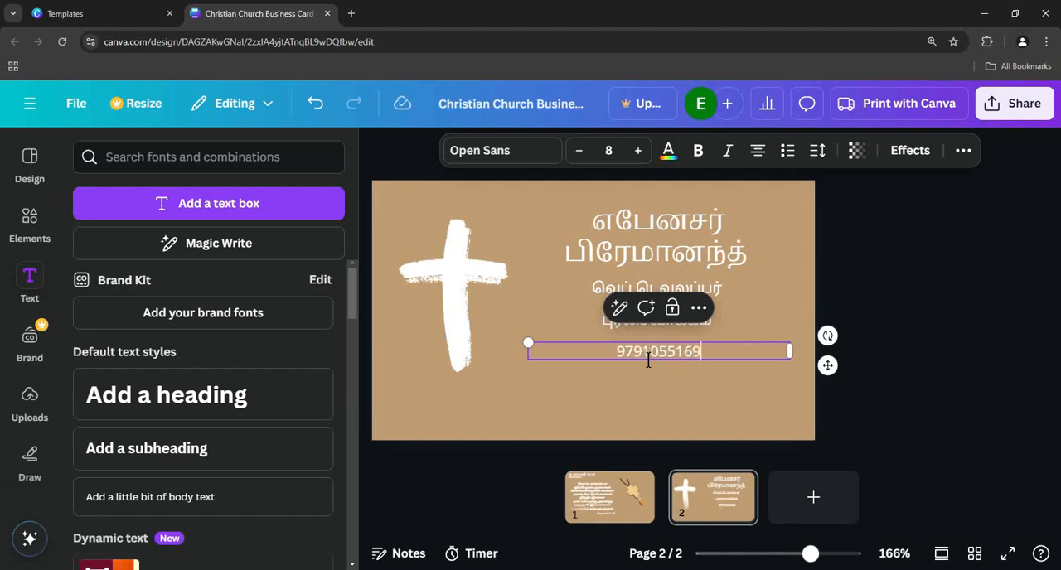
left_click(620, 358)
type("Mob :")
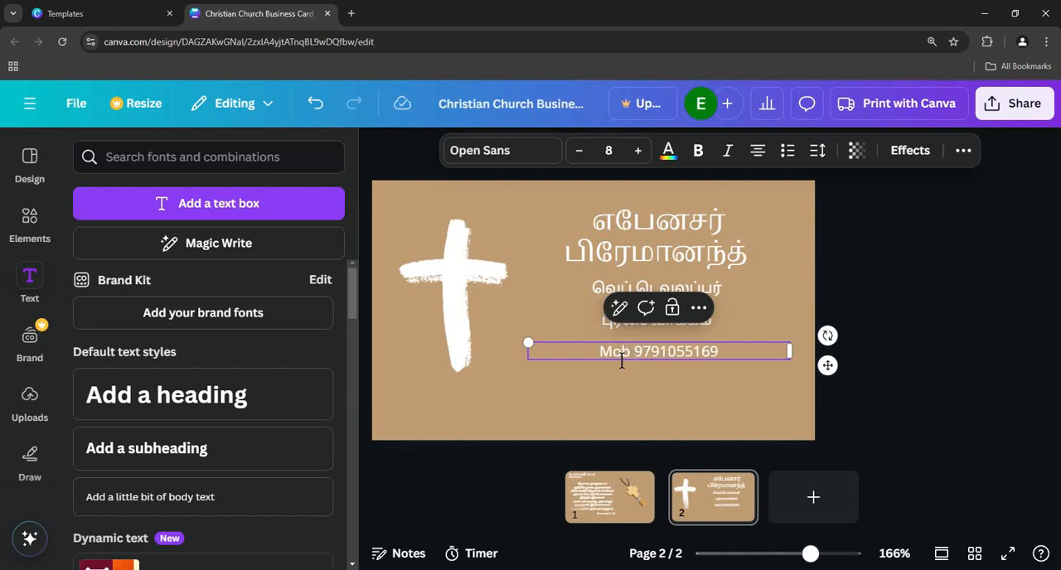
left_click(789, 264)
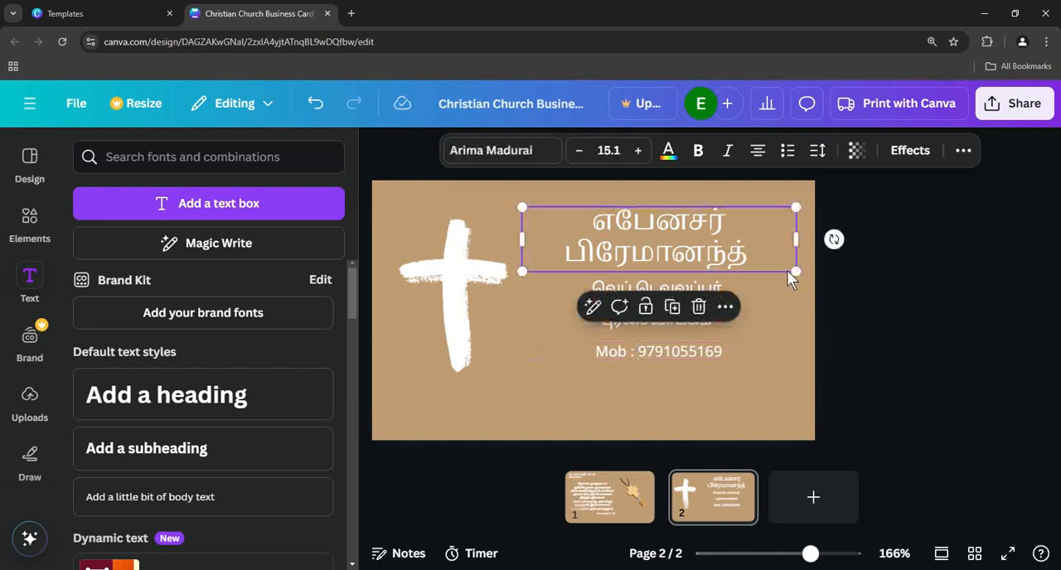
- Narrow the mobile number's text box and centre it under the locality line
left_click(658, 415)
left_click(655, 363)
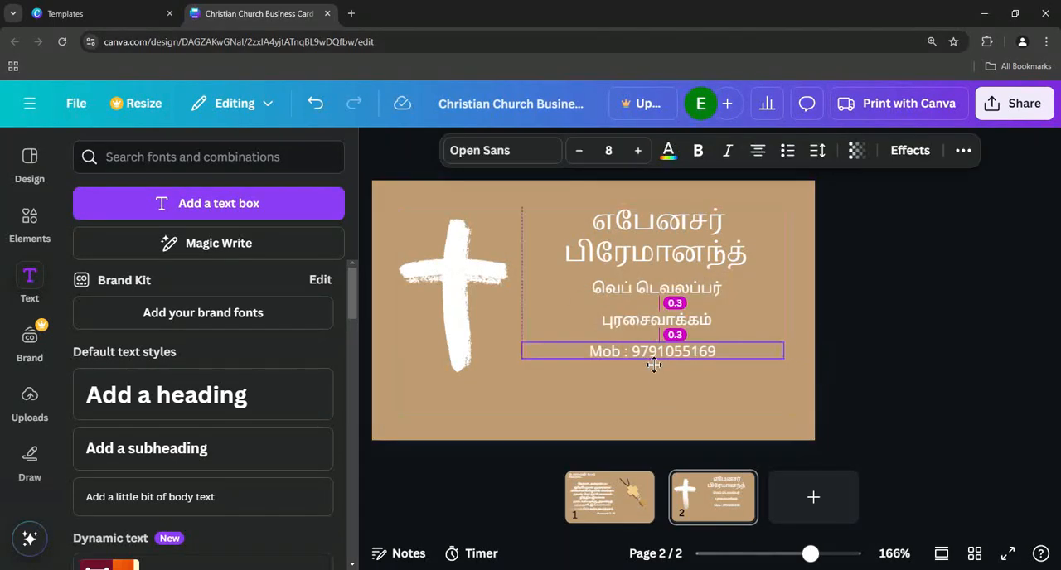
left_click_drag(662, 365, 661, 366)
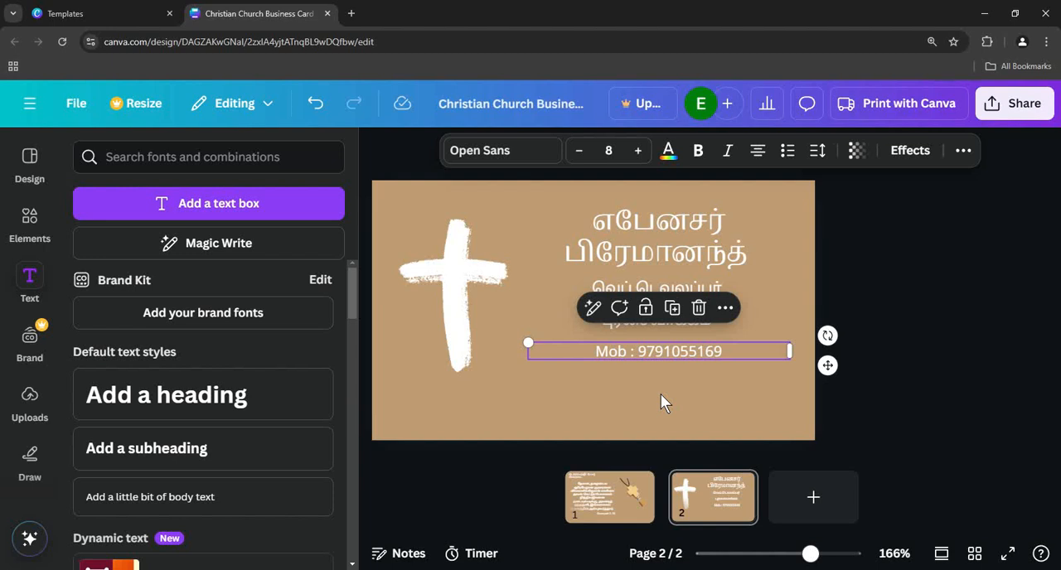
left_click_drag(790, 351, 721, 351)
left_click_drag(651, 345, 678, 357)
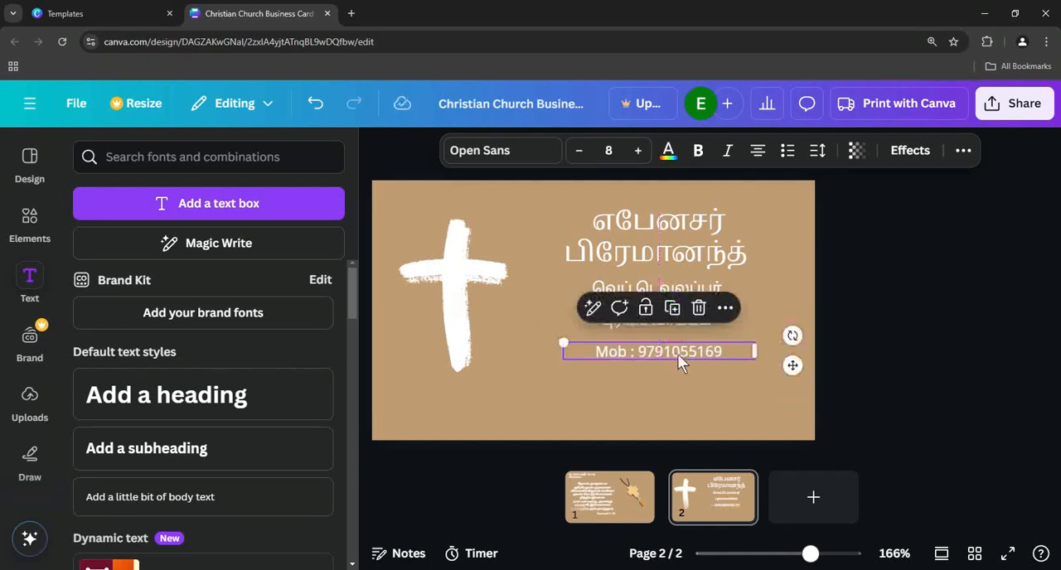
left_click(733, 386)
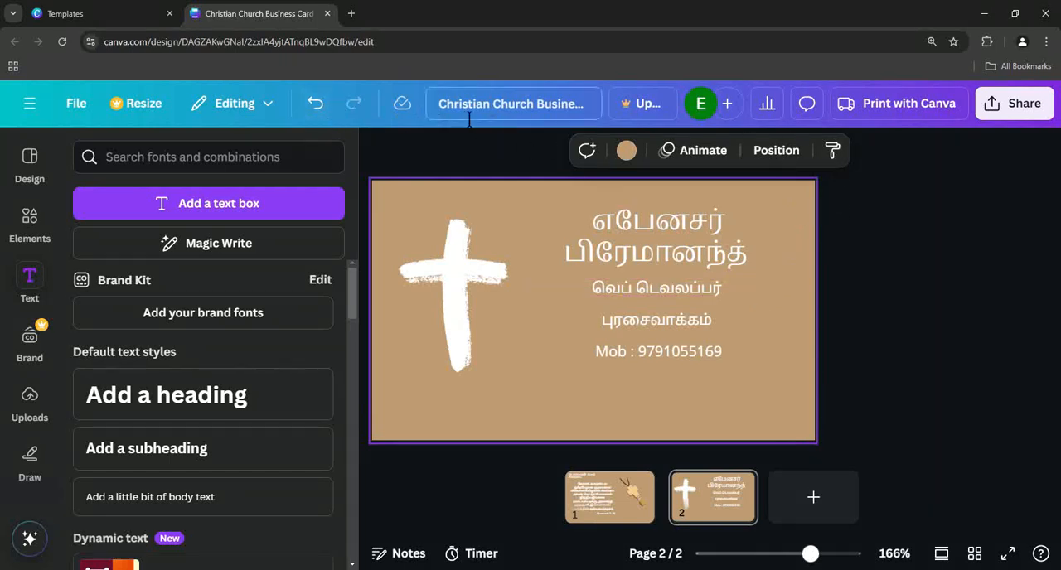
- Rename the design as "TAMIL PROMISE CARD 2025"
left_click(504, 118)
key("ctrl+a")
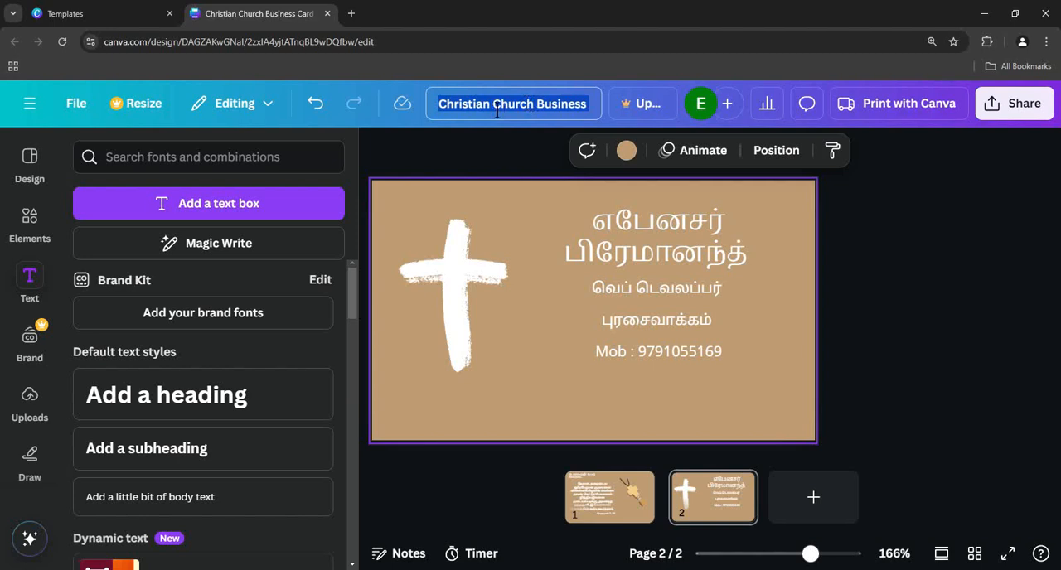
type("tam")
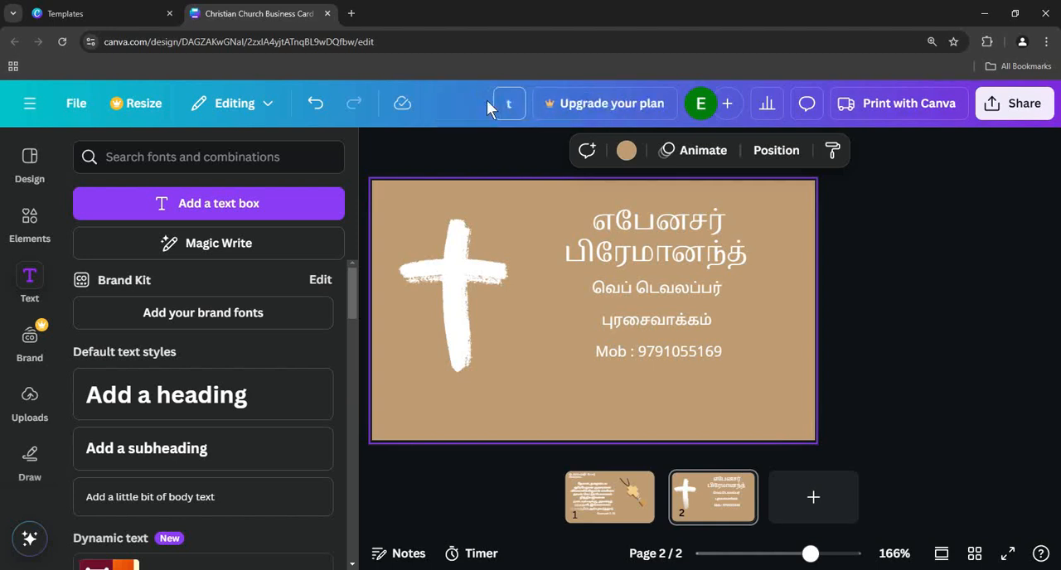
key("BackSpace")
type("TAMIL")
type(" PROMISE C")
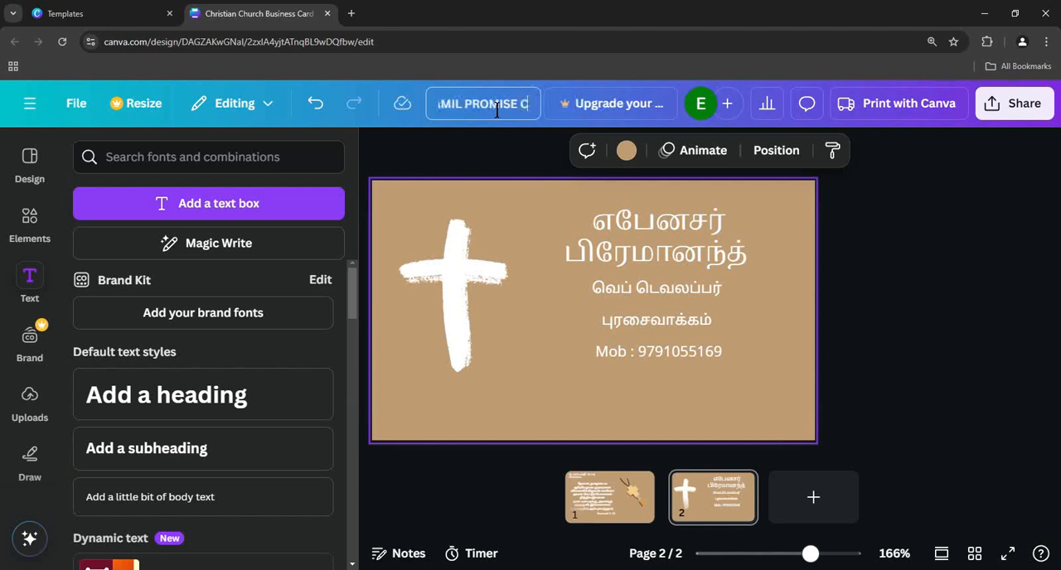
type("ARD 20")
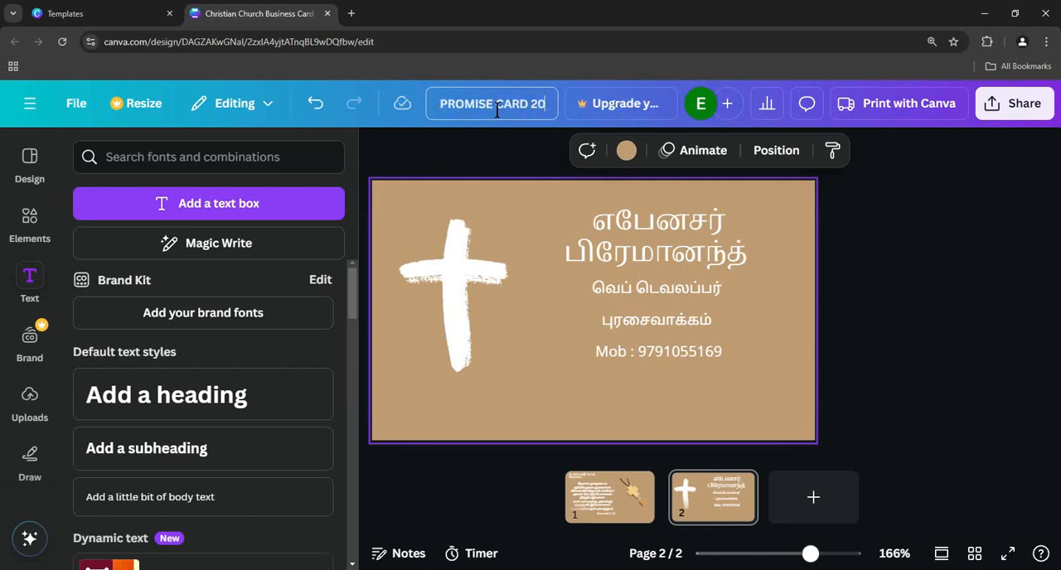
type("25")
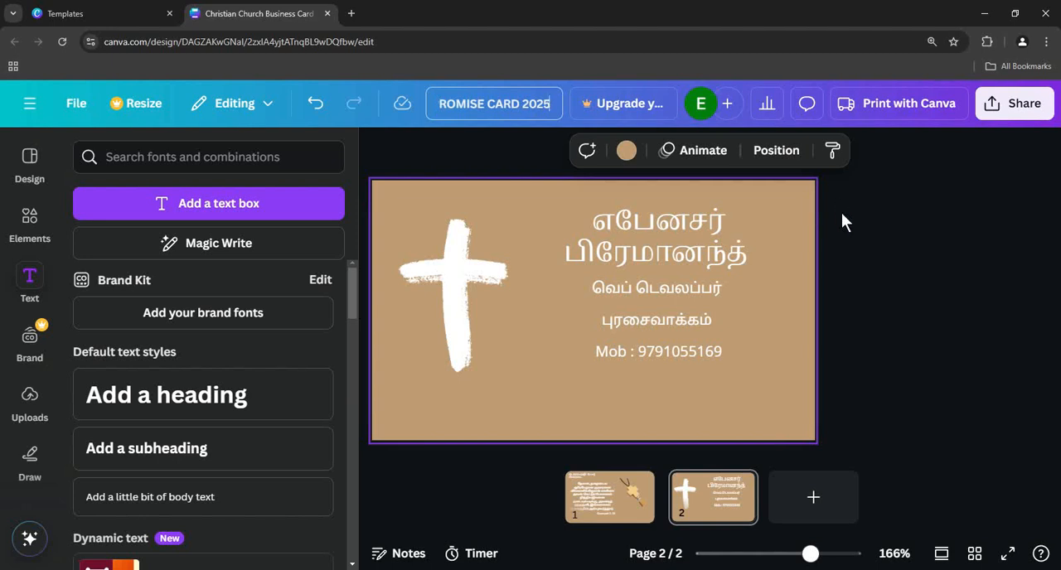
- Save the renamed card design
left_click(77, 104)
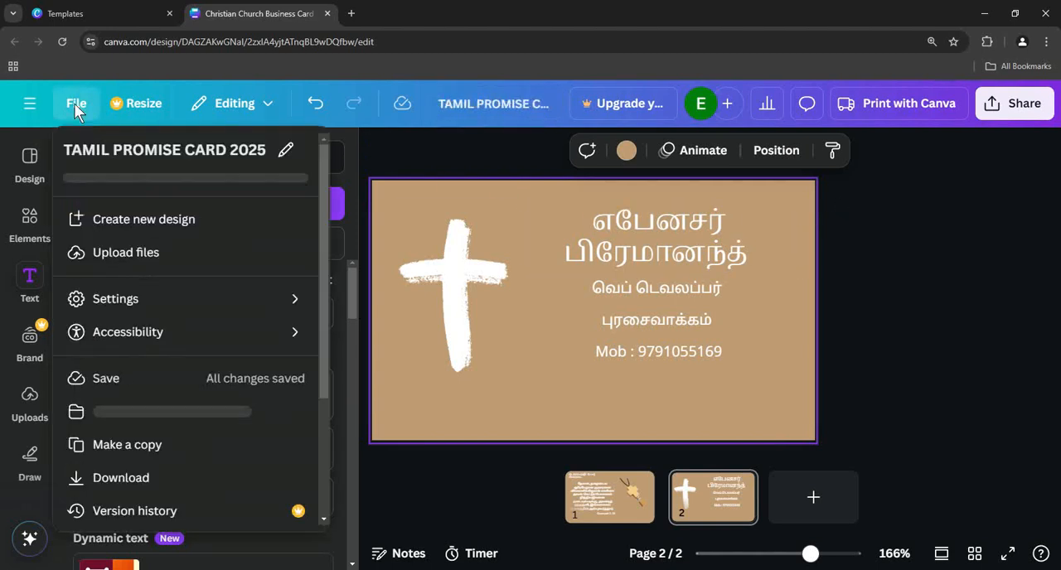
left_click(116, 385)
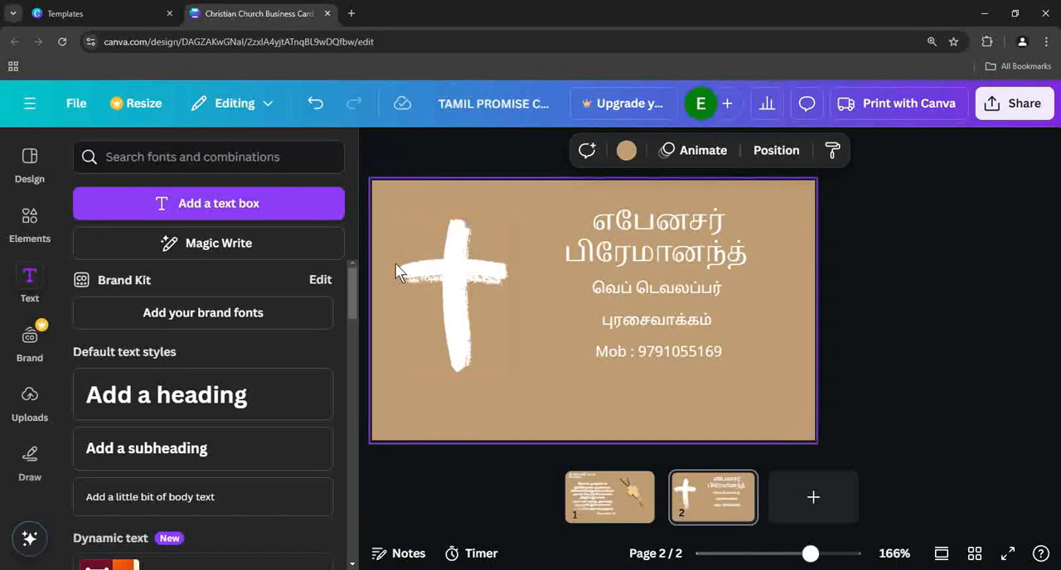
left_click(76, 104)
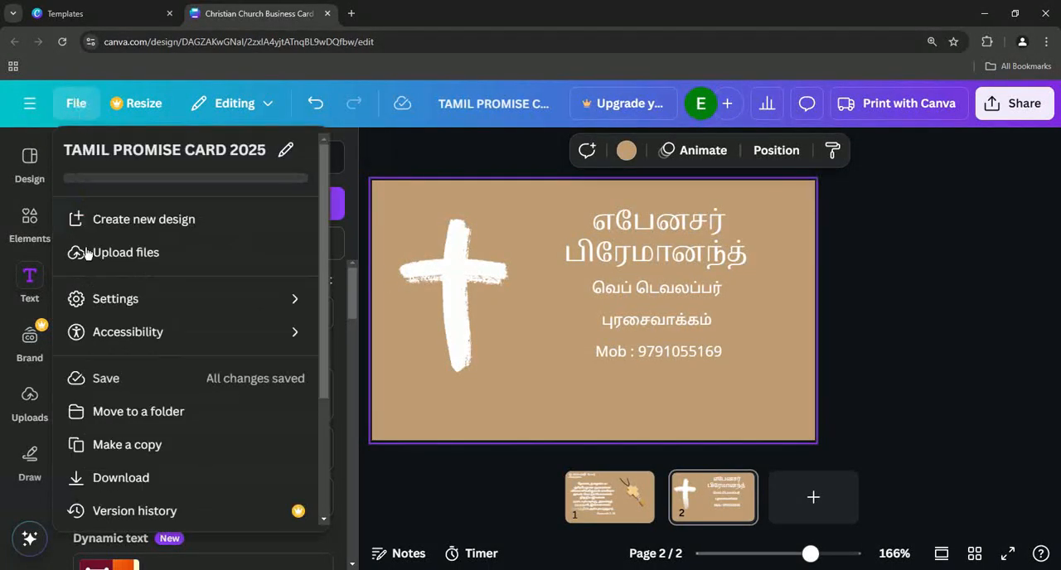
left_click(115, 387)
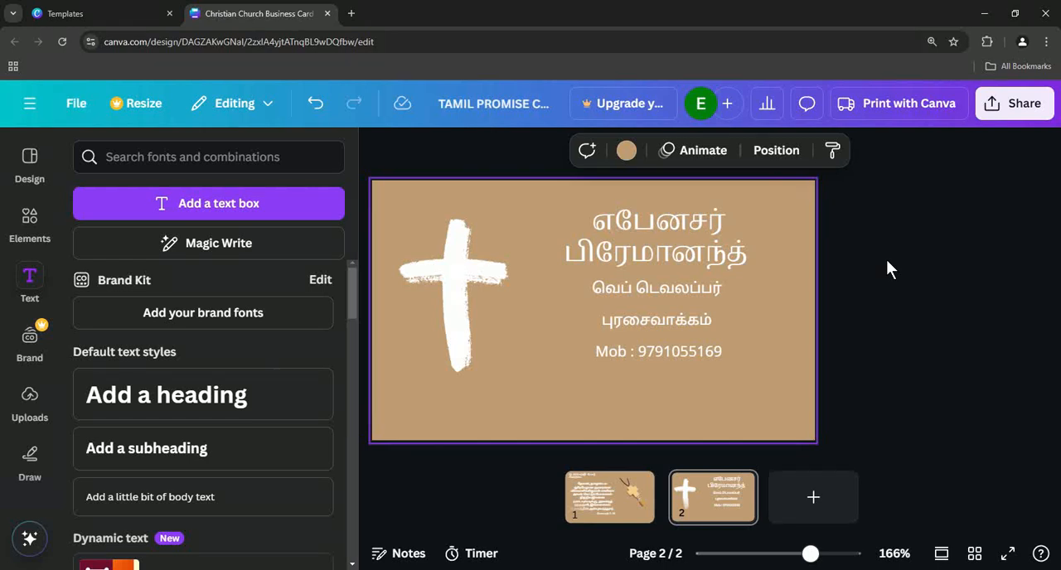
- Download both pages of the business card design as JPG files and dismiss the download pop-up
left_click(1028, 116)
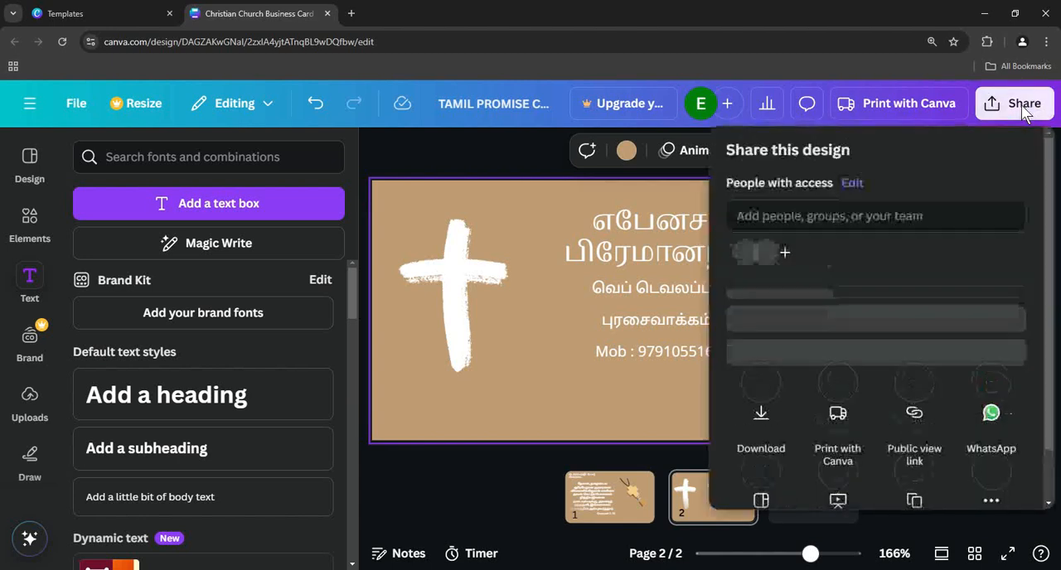
left_click_drag(1050, 218, 1050, 327)
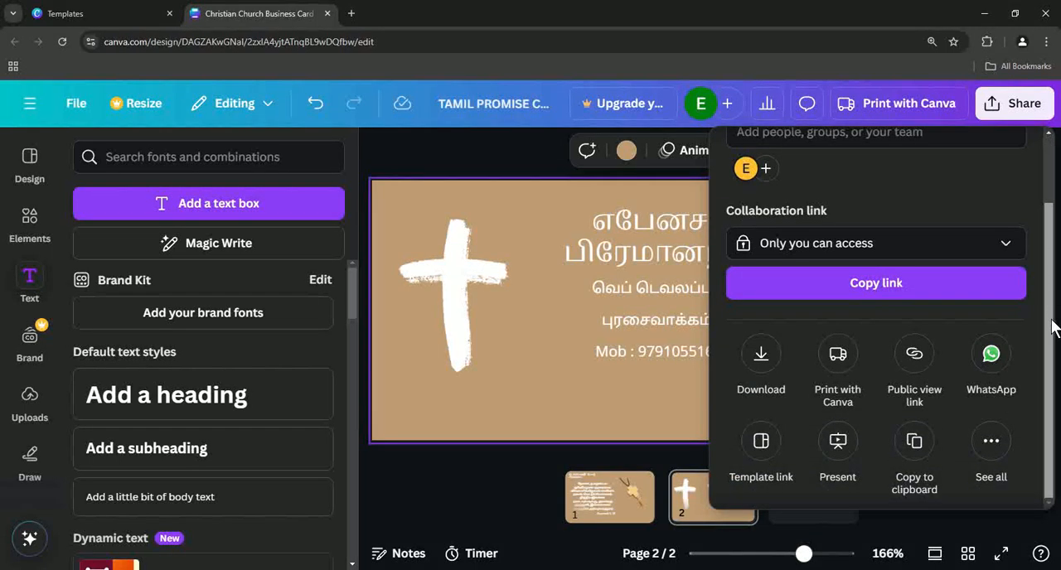
left_click(764, 363)
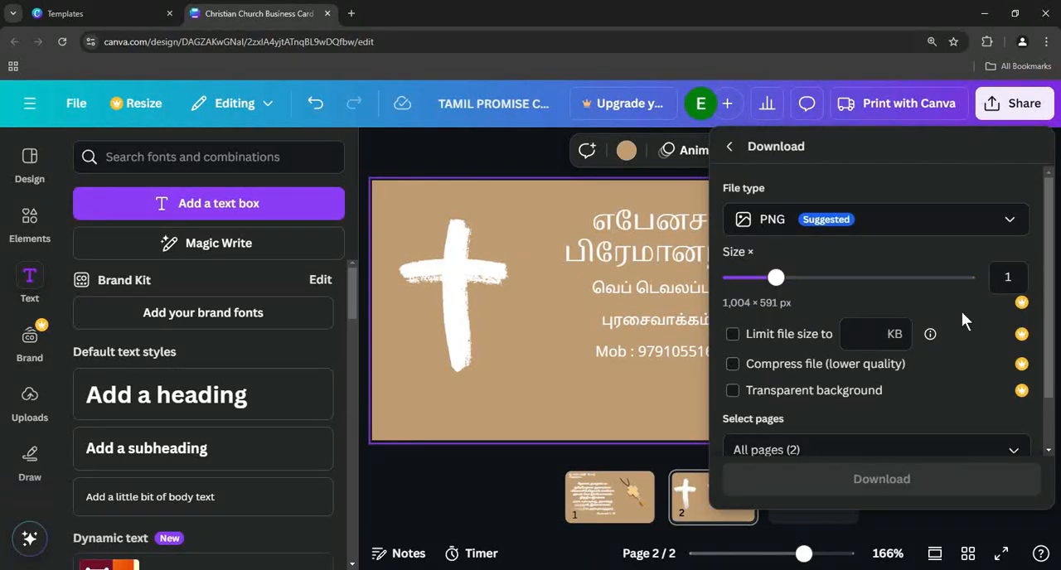
left_click(895, 233)
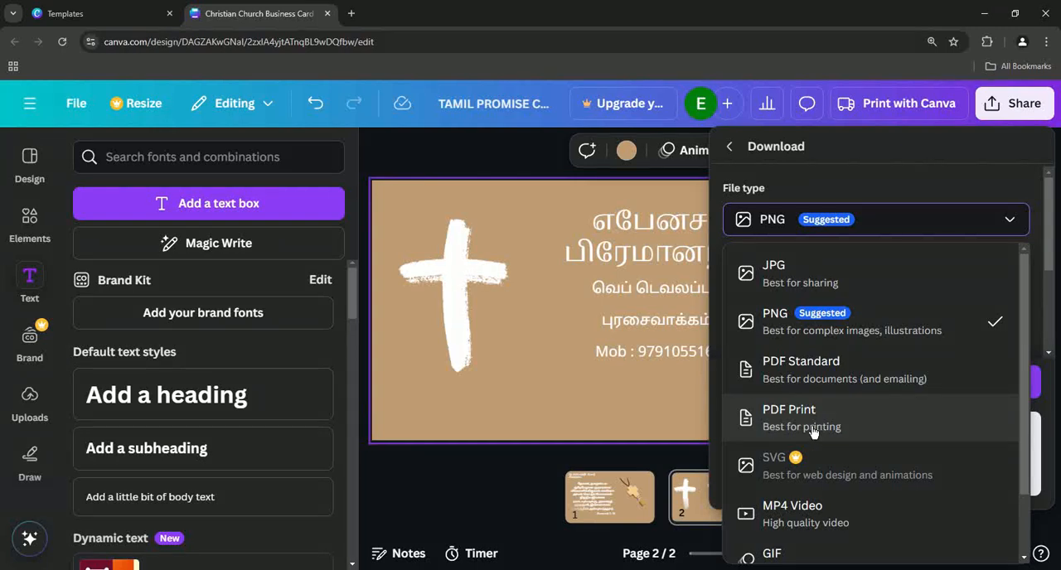
left_click(849, 285)
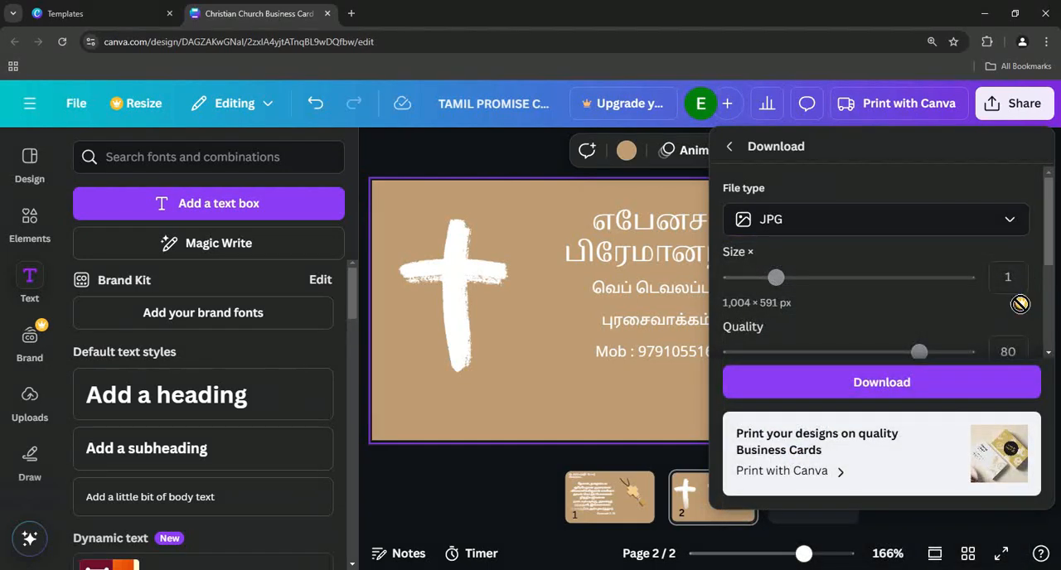
left_click(896, 394)
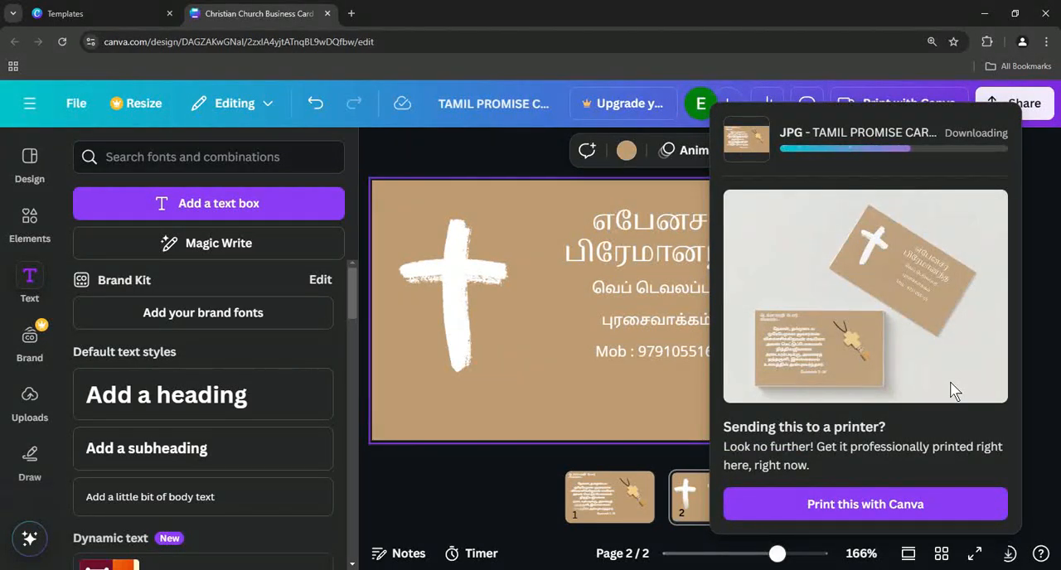
left_click(517, 155)
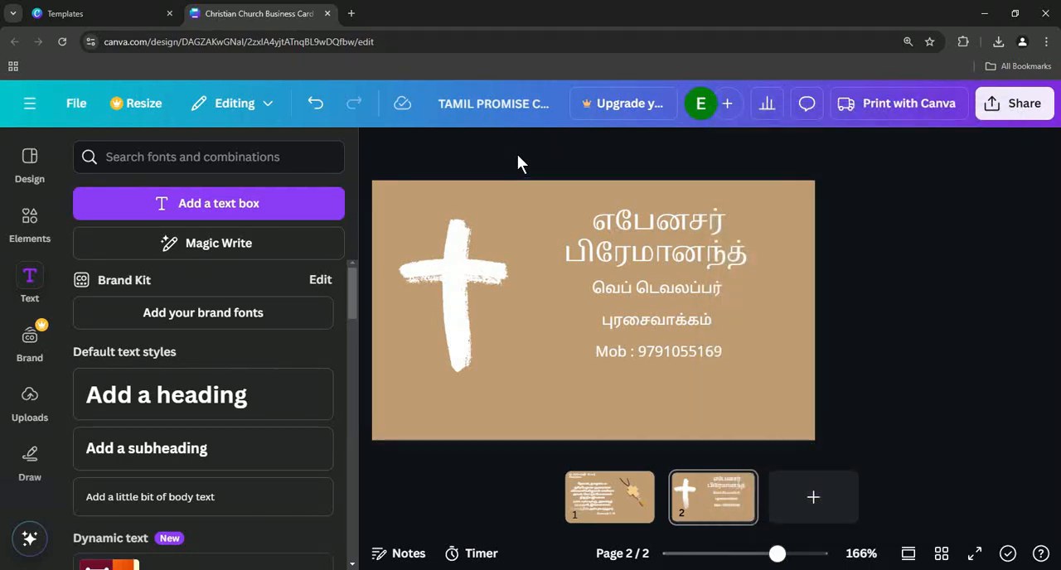